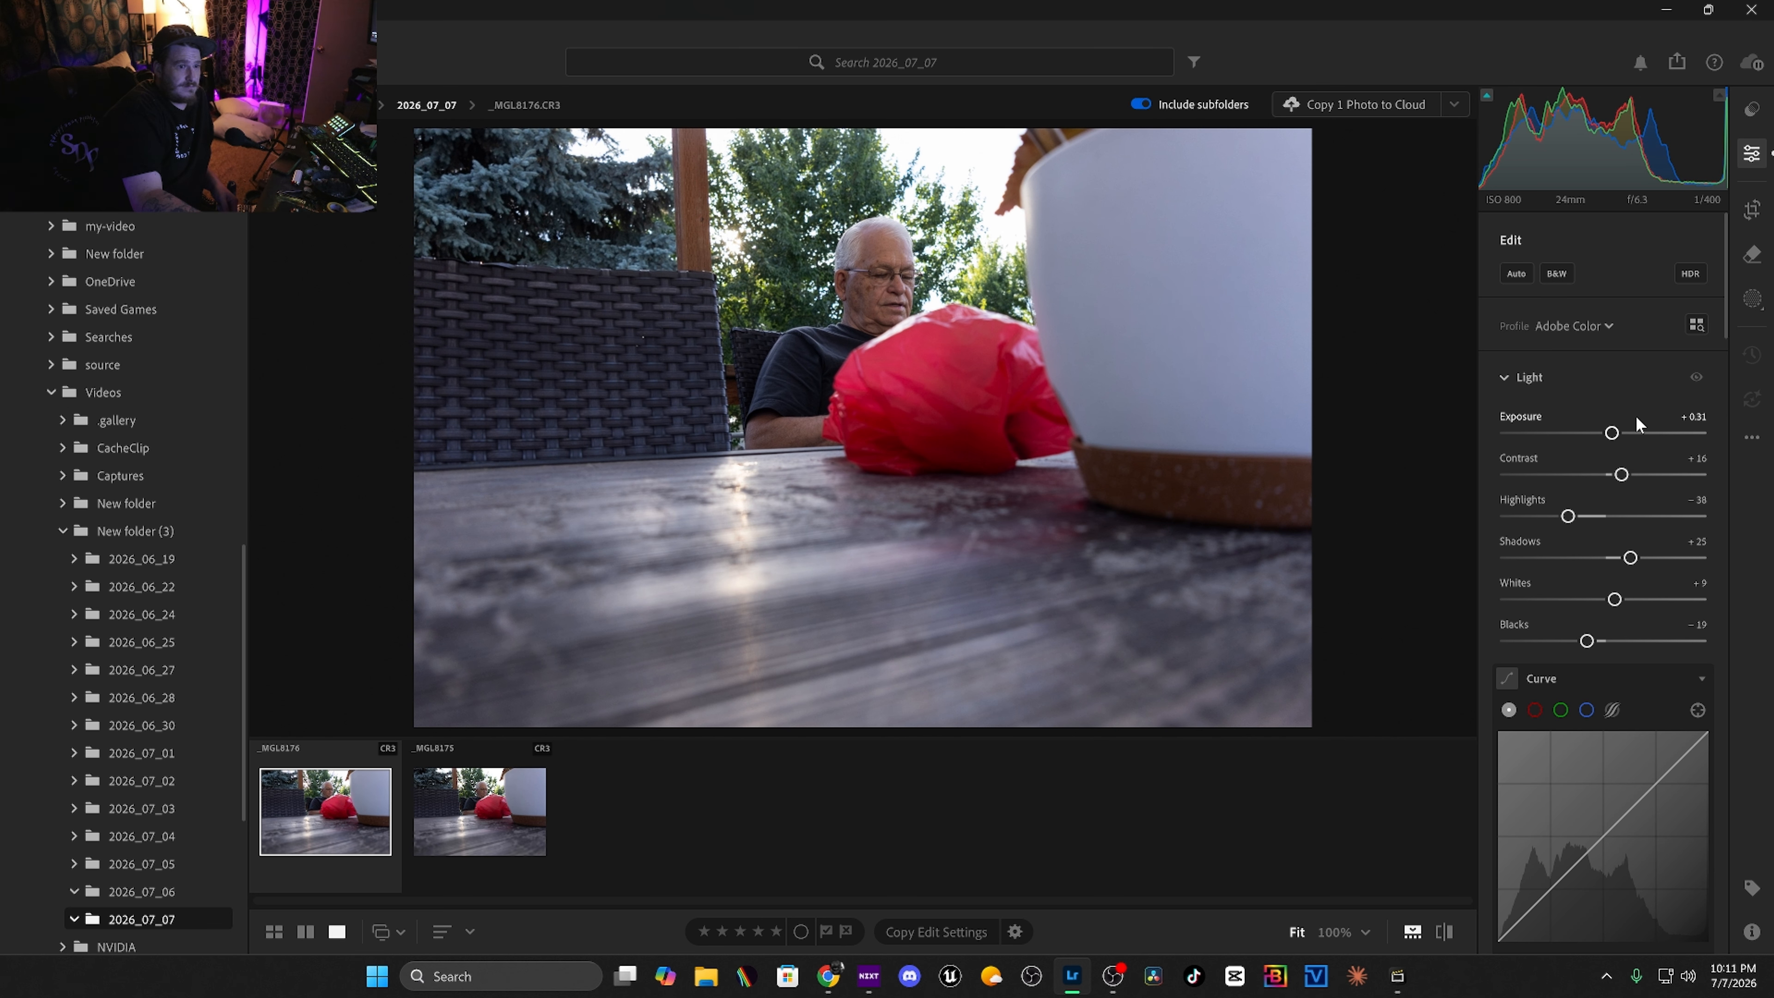
Add a point on the main tone curve and drag it to adjust the photo's tones.
scroll(1602, 461, down, 5)
click(1525, 560)
drag(1612, 523, 1604, 475)
scroll(1603, 555, down, 1)
scroll(1605, 558, down, 2)
drag(1572, 633, 1585, 634)
scroll(1580, 639, down, 5)
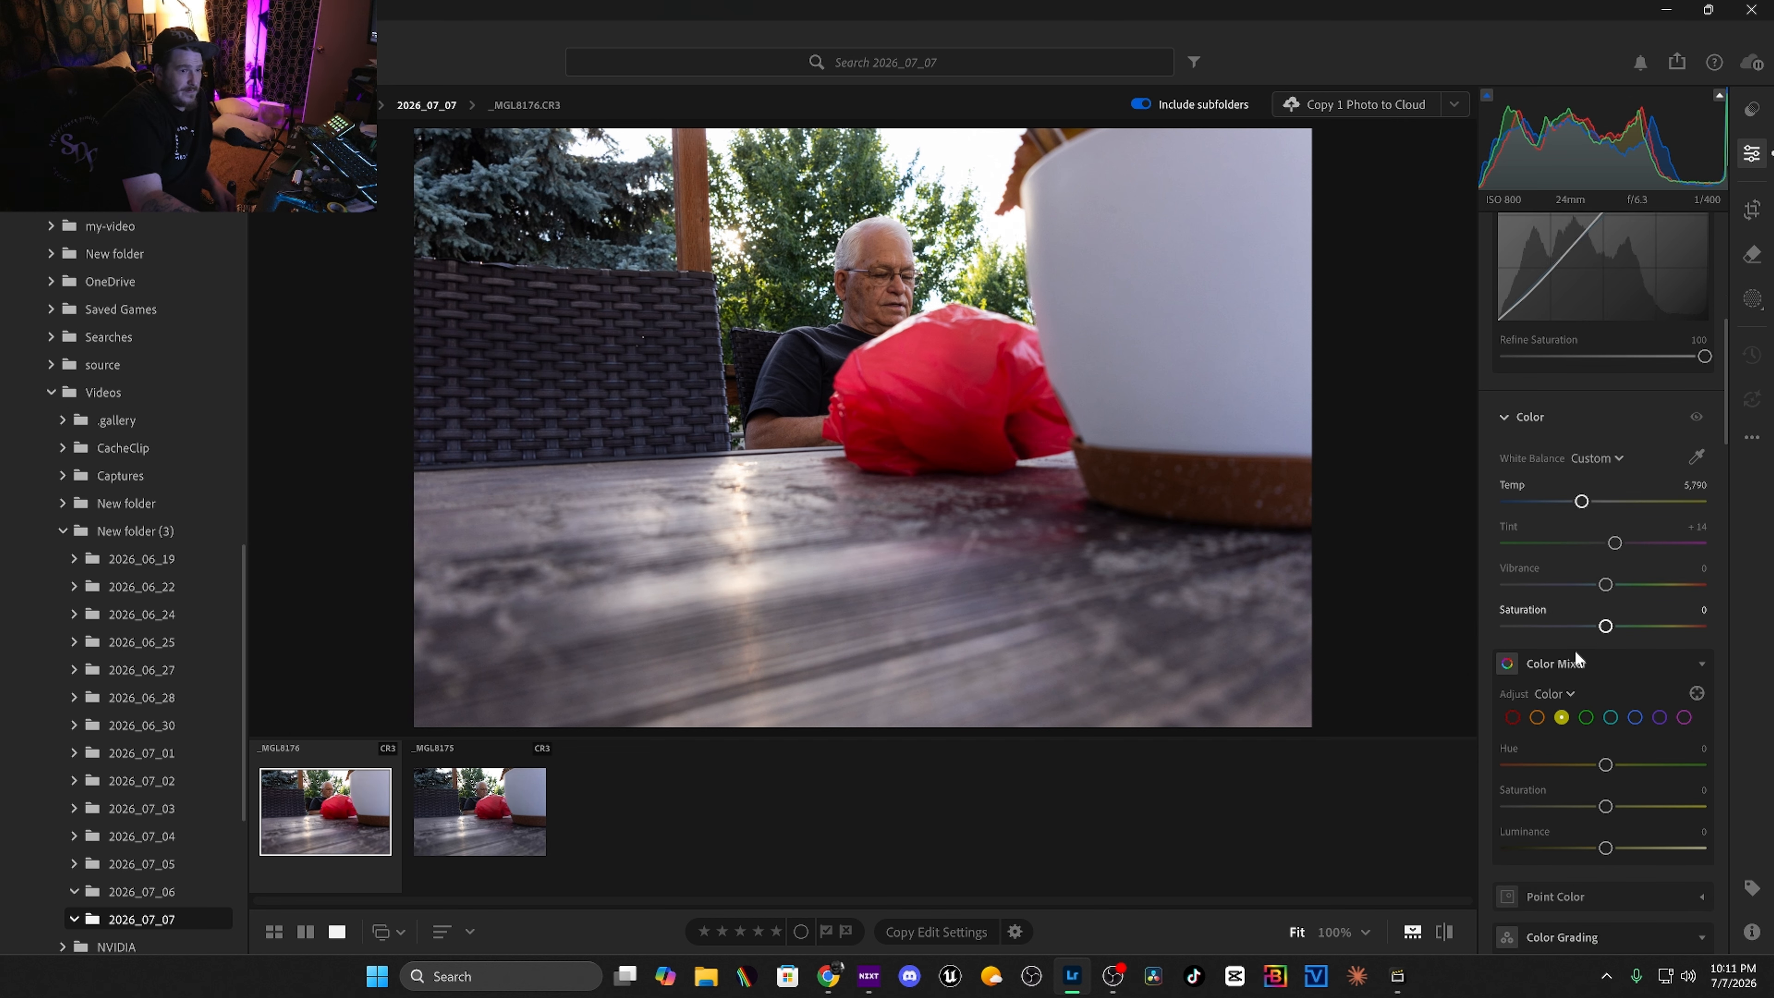
In Color Mixer, set the orange saturation to +32 and luminance to +52.
click(1539, 629)
drag(1604, 717, 1659, 766)
scroll(1600, 691, down, 2)
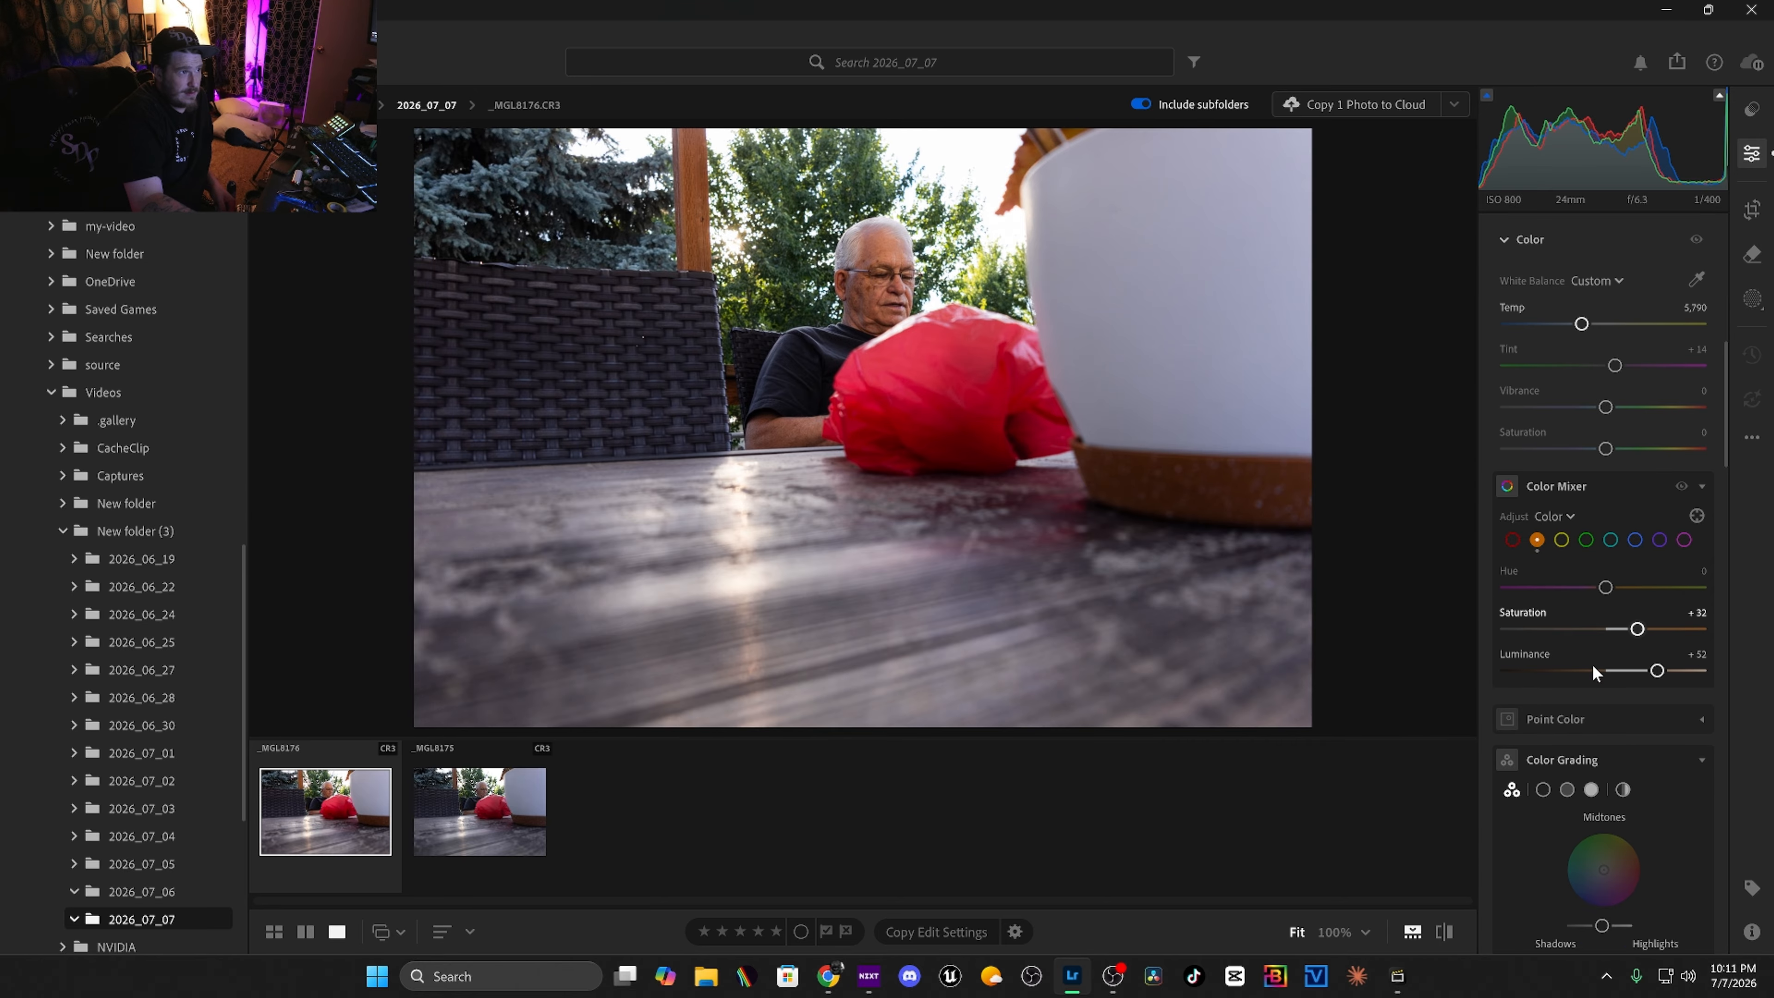
Select green in Color Mixer and raise its saturation to +45.
scroll(1592, 664, up, 2)
click(1585, 628)
drag(1606, 717, 1649, 720)
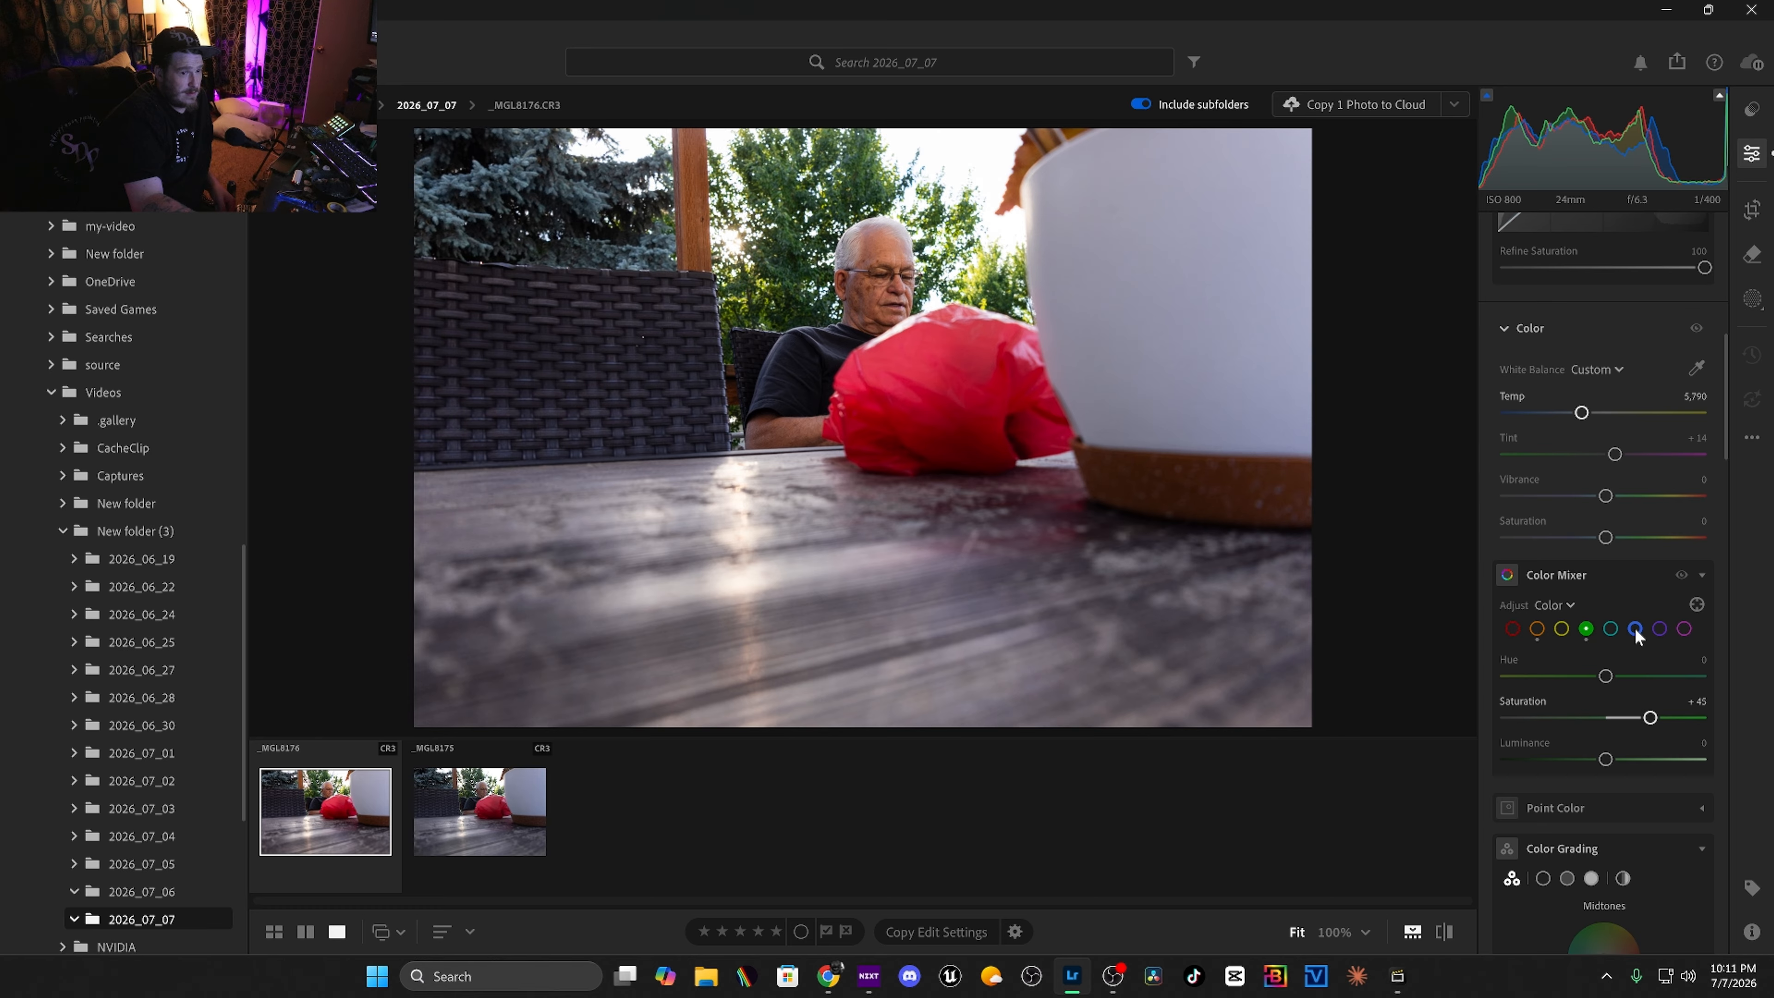
Select blue in Color Mixer and set its saturation to +29.
click(1634, 628)
click(1634, 718)
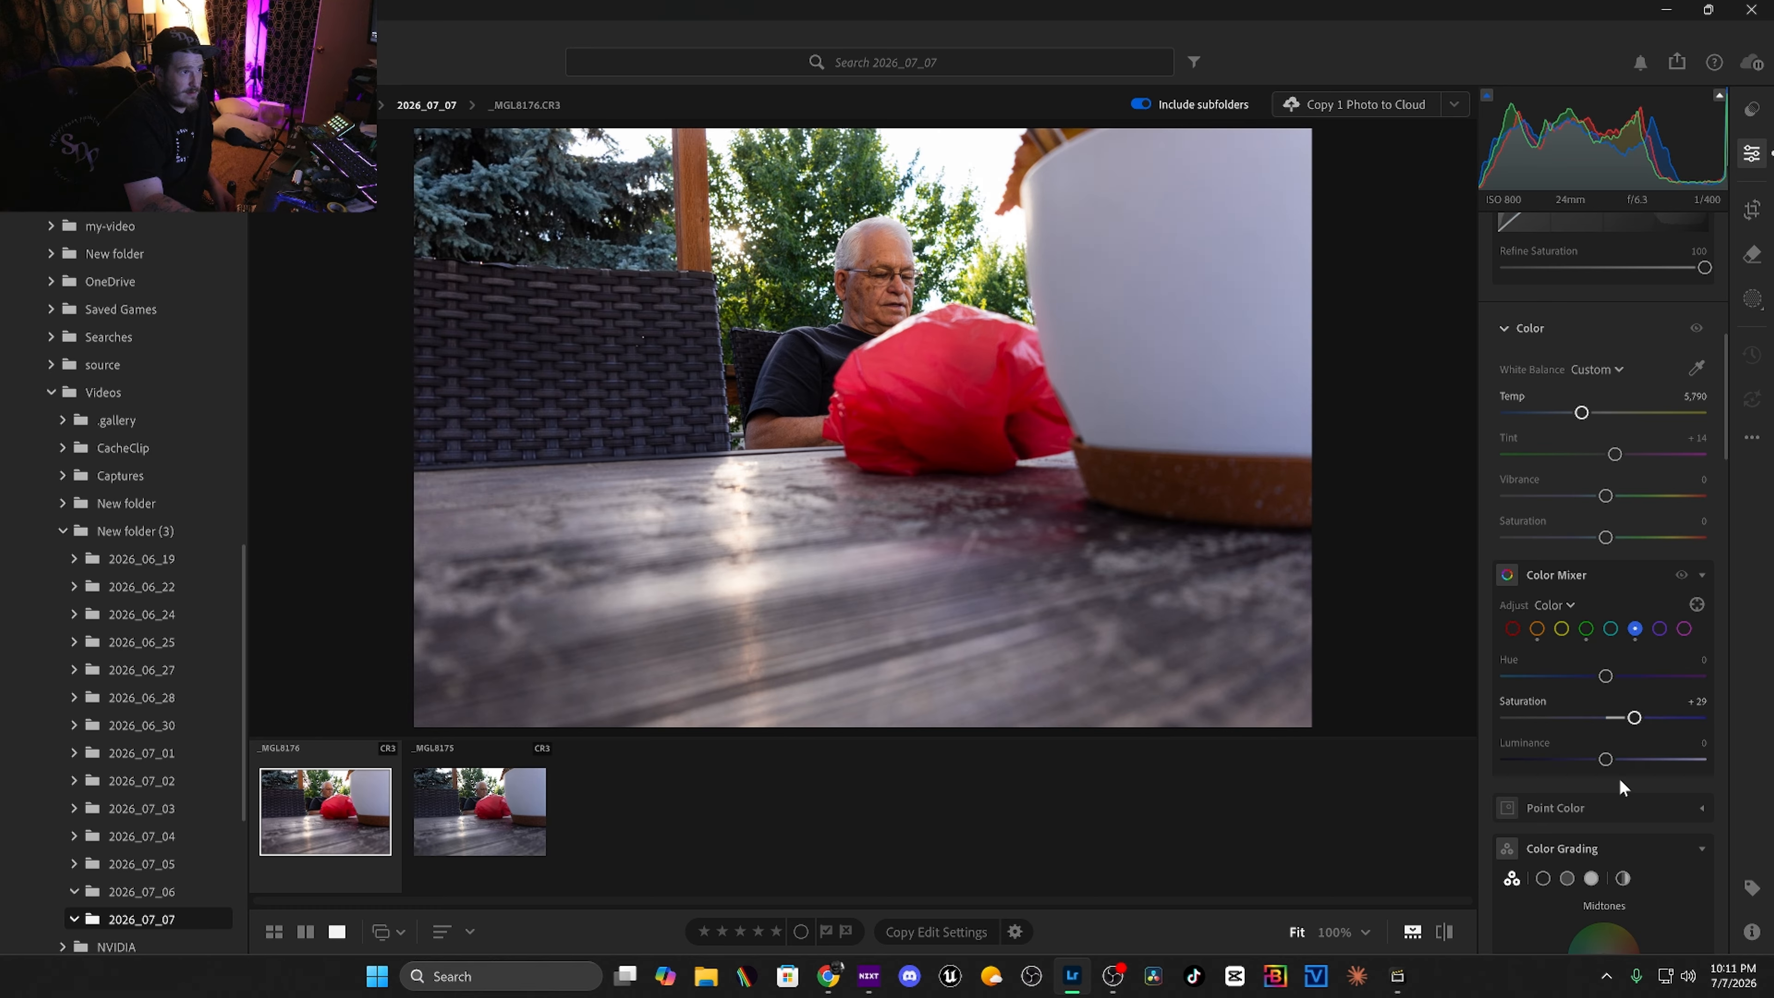
Raise the Effects texture to +47.
scroll(1606, 898, down, 5)
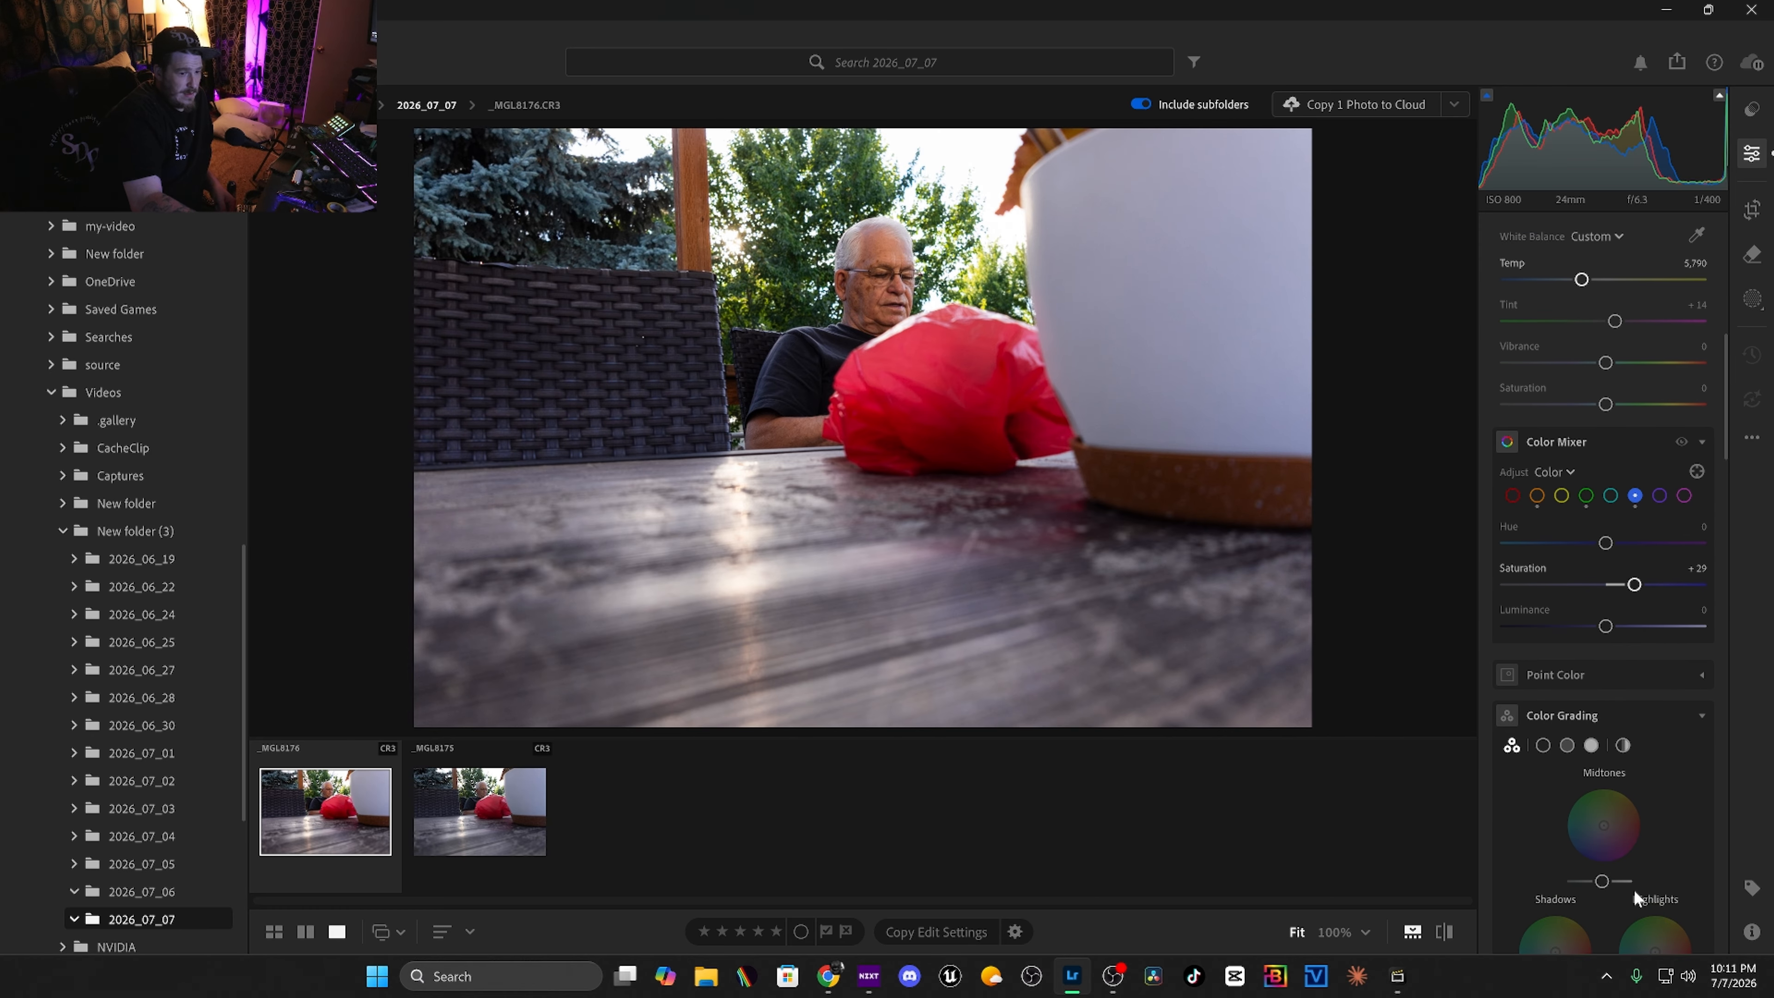
scroll(1620, 885, down, 6)
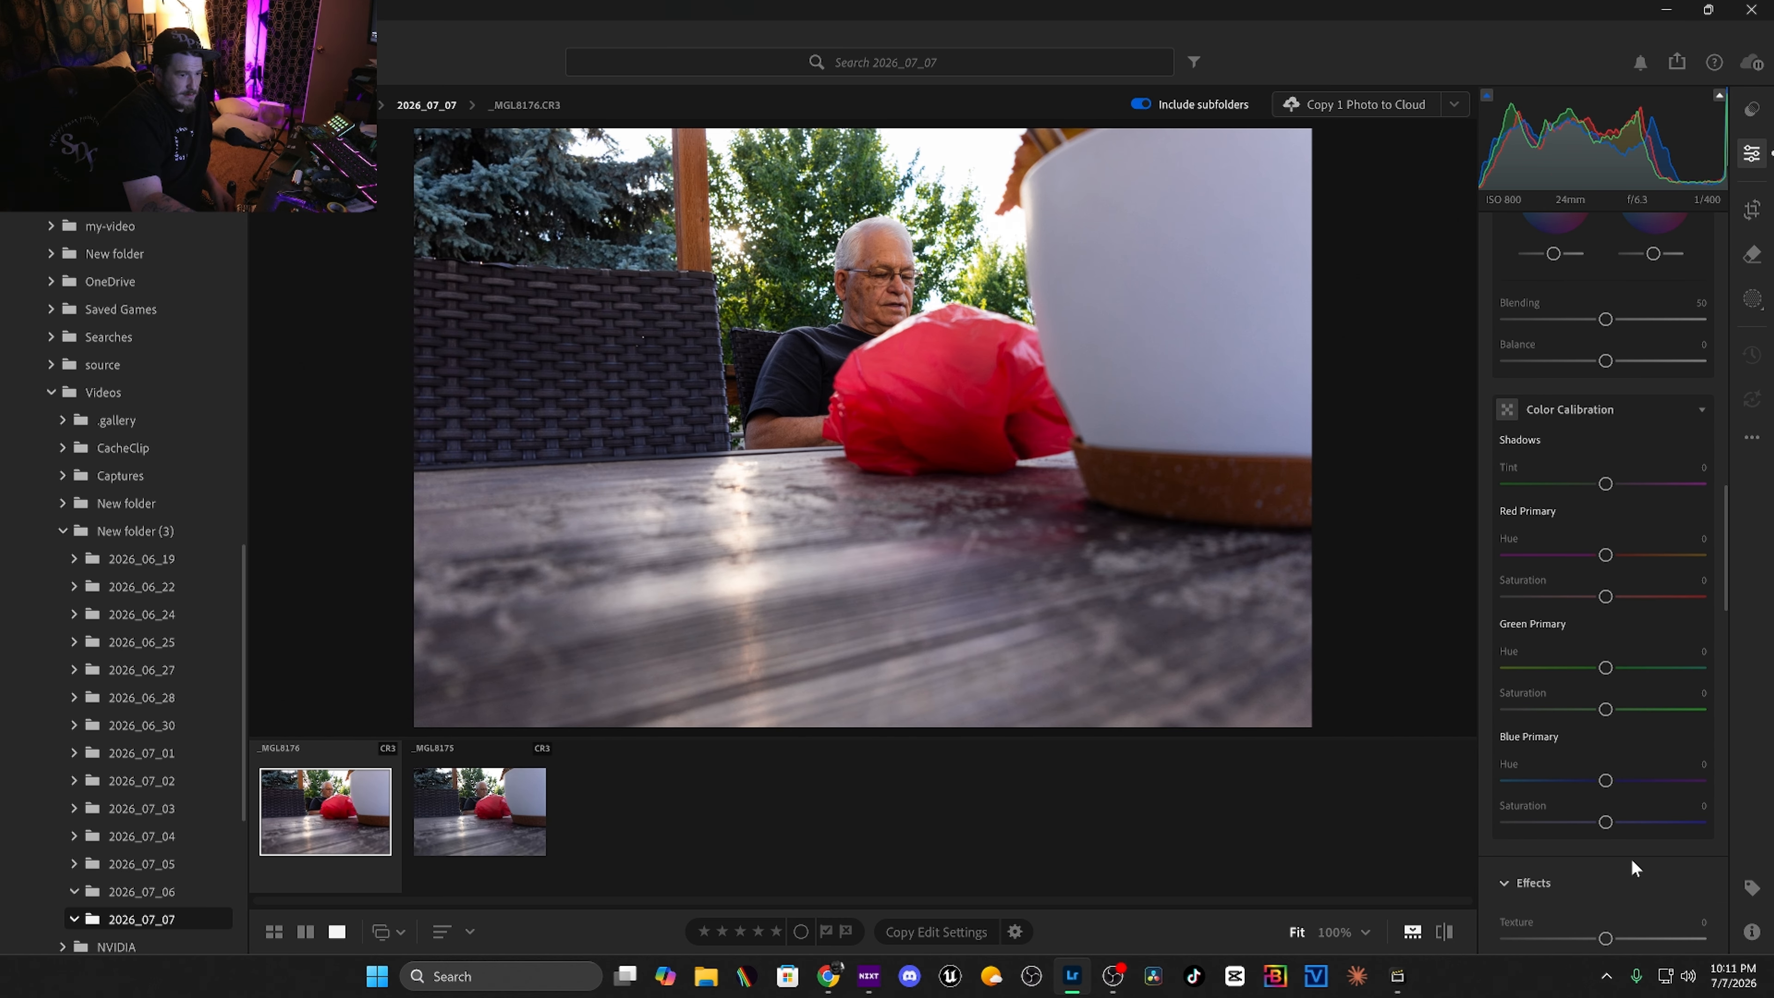
scroll(1632, 831, down, 2)
drag(1640, 808, 1652, 810)
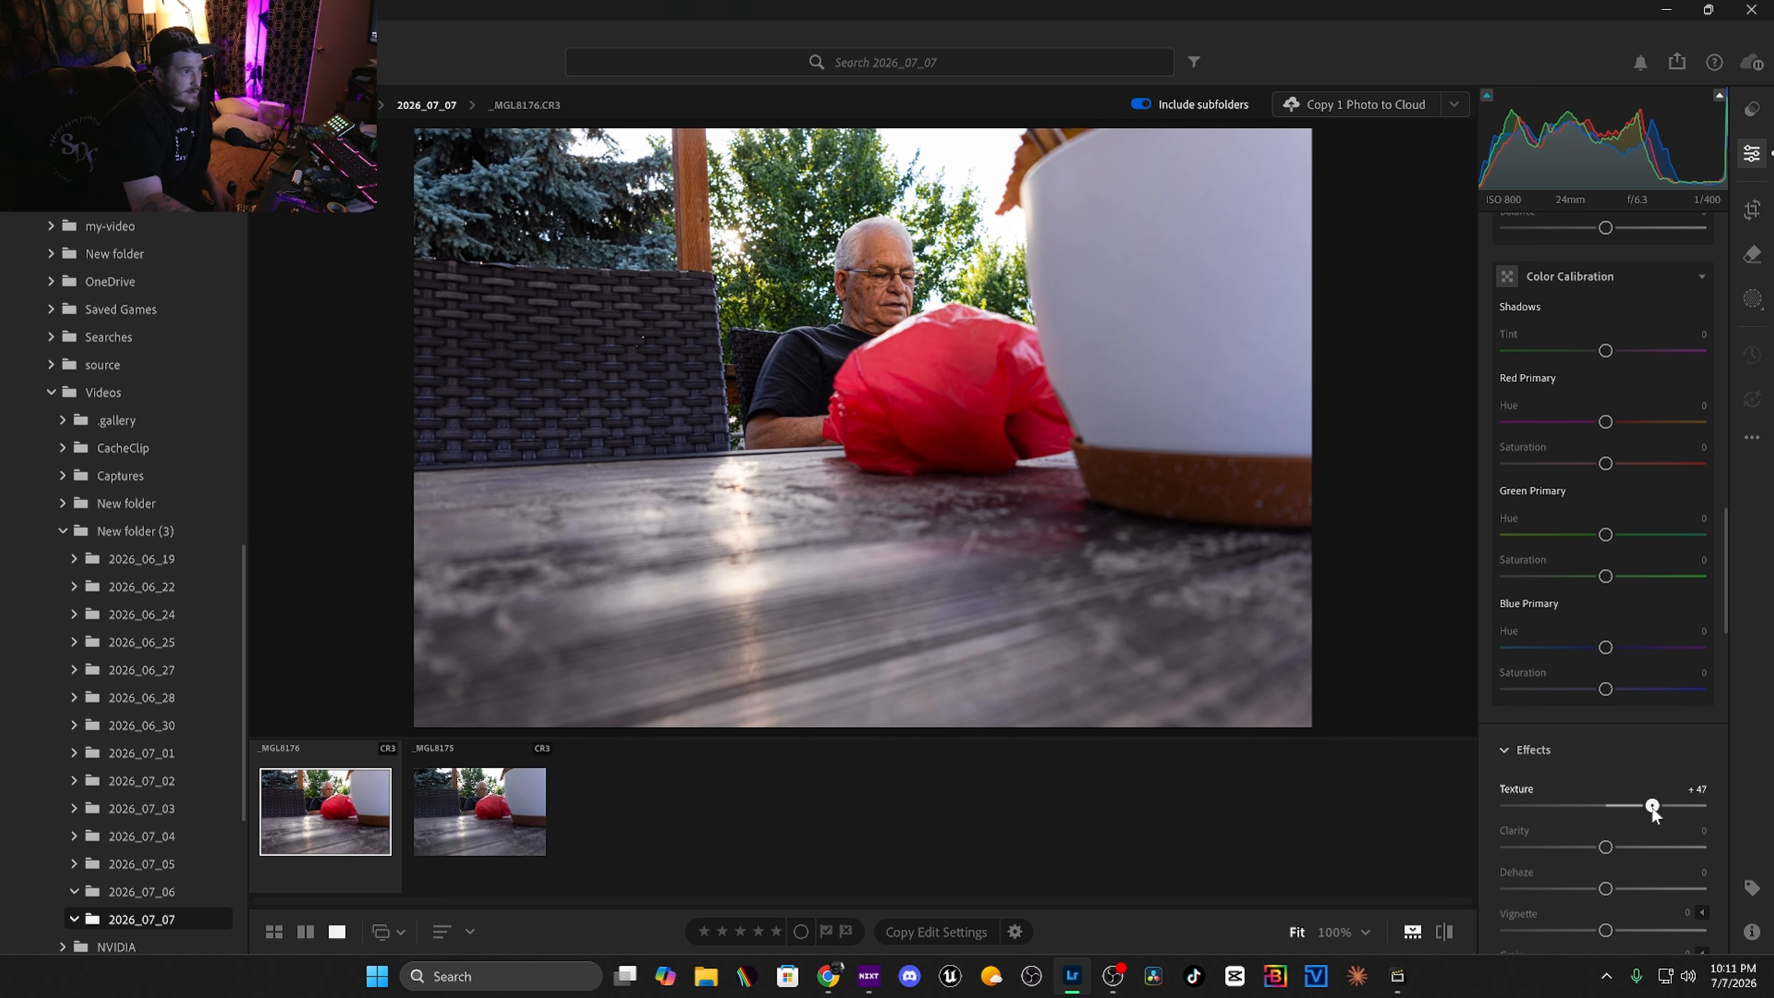
Set Clarity to -5 and Dehaze to -6.
click(1627, 846)
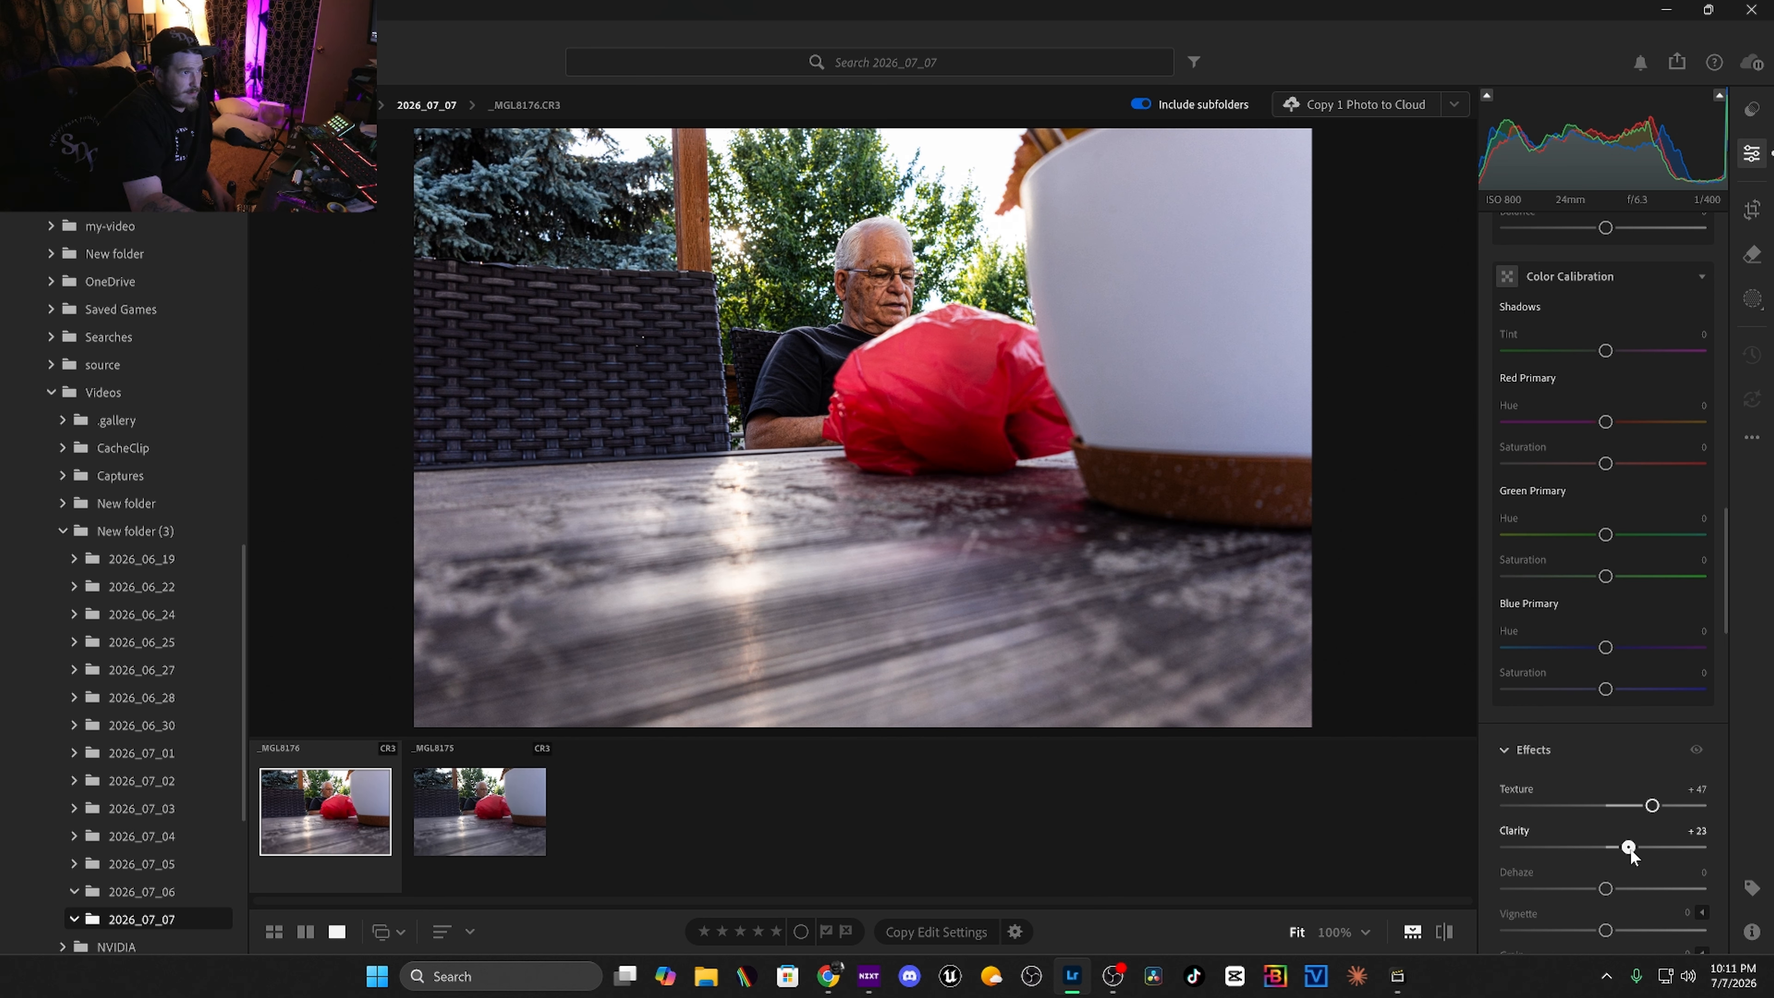
drag(1604, 888, 1596, 848)
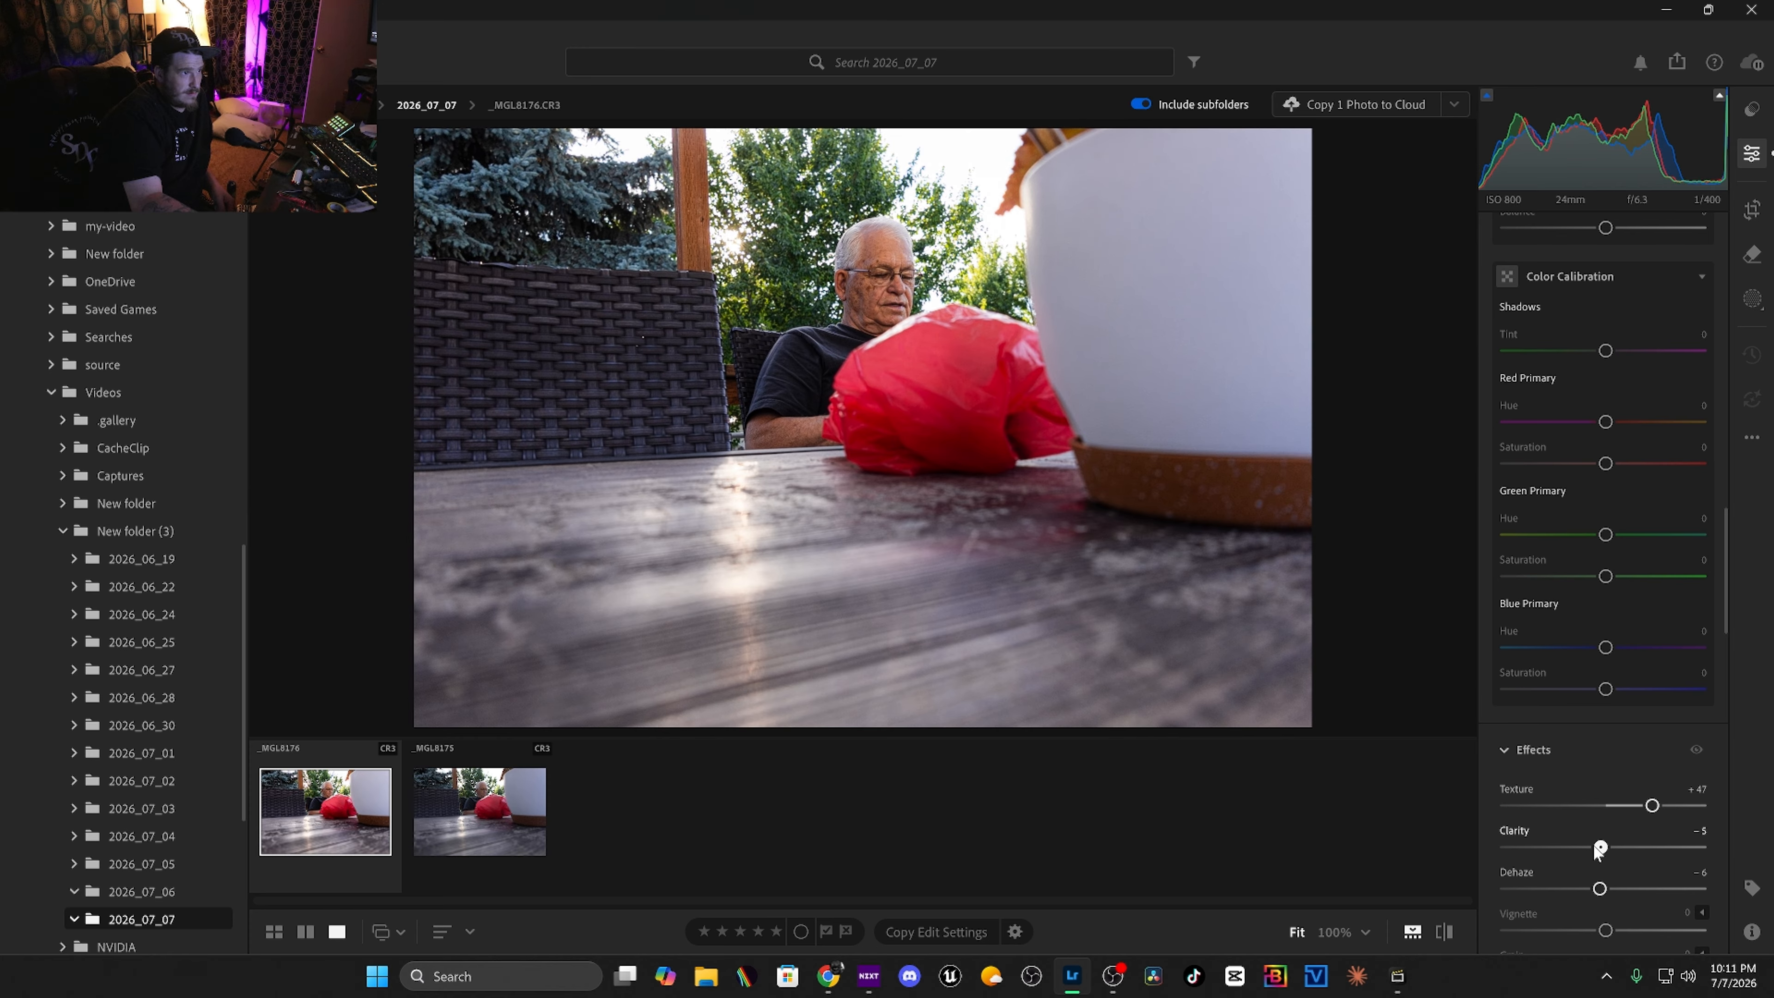
Set the vignette to -10.
scroll(1592, 852, down, 3)
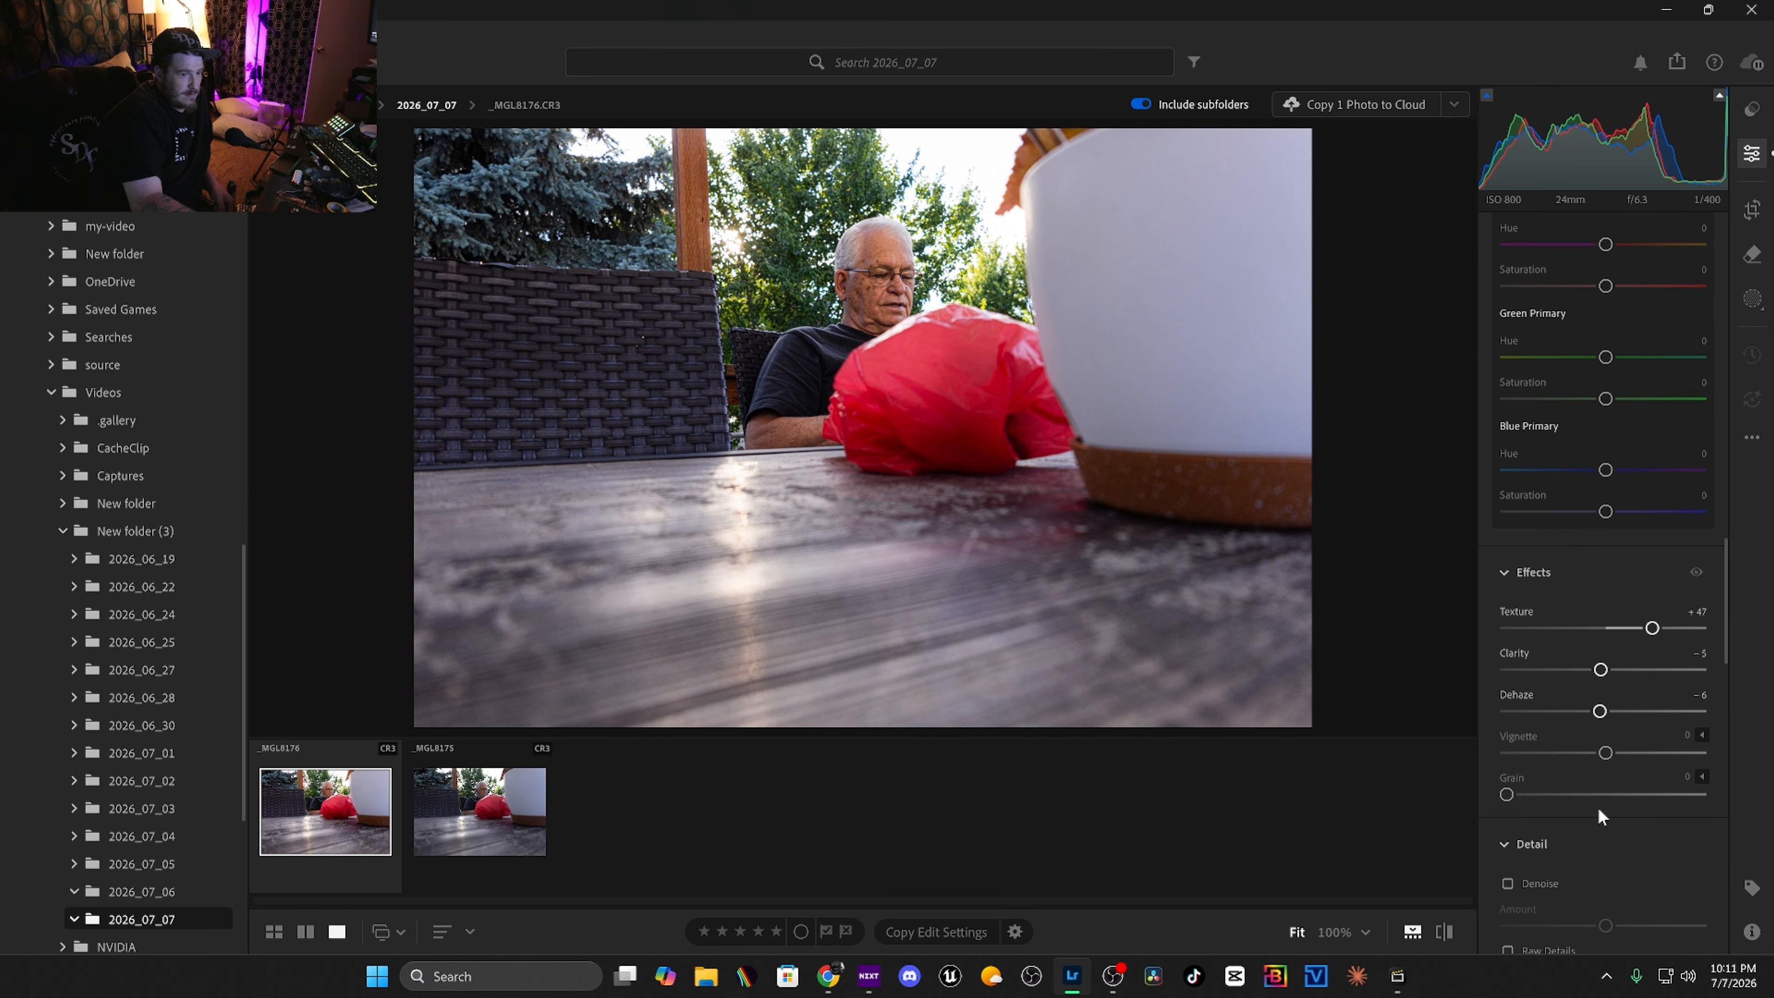
drag(1603, 753, 1595, 754)
Enable Denoise and set its amount to 71.
scroll(1622, 775, down, 2)
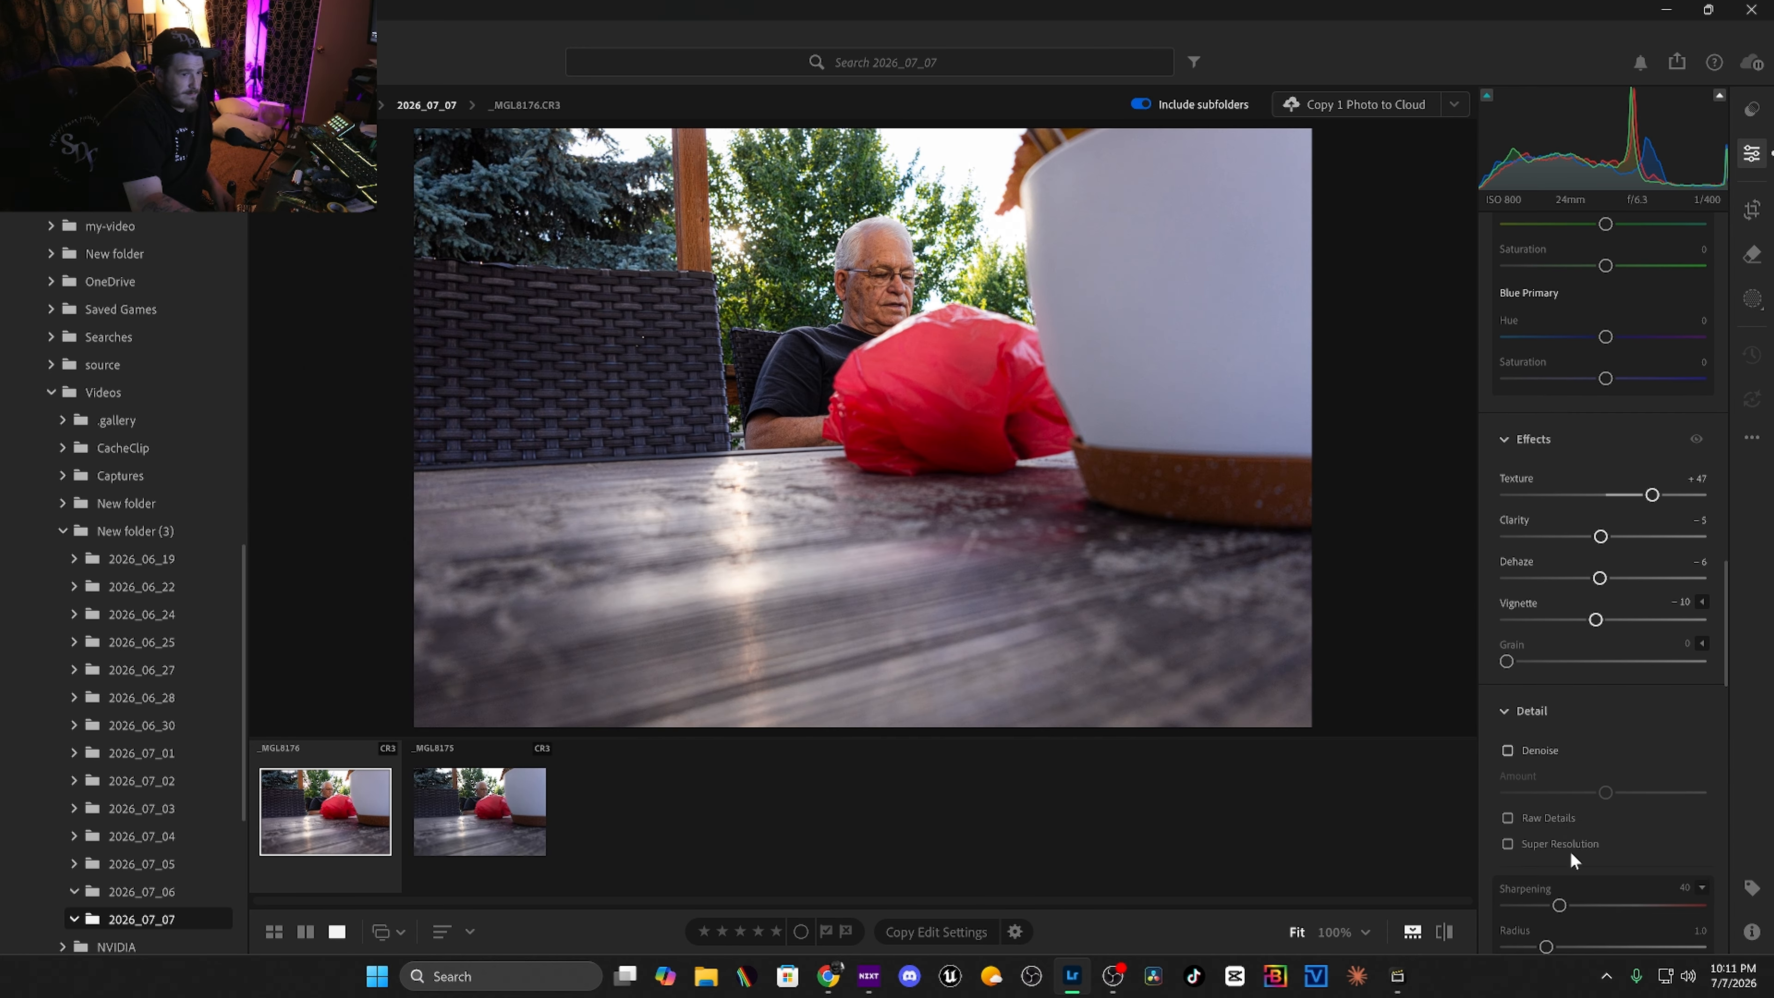
click(1506, 747)
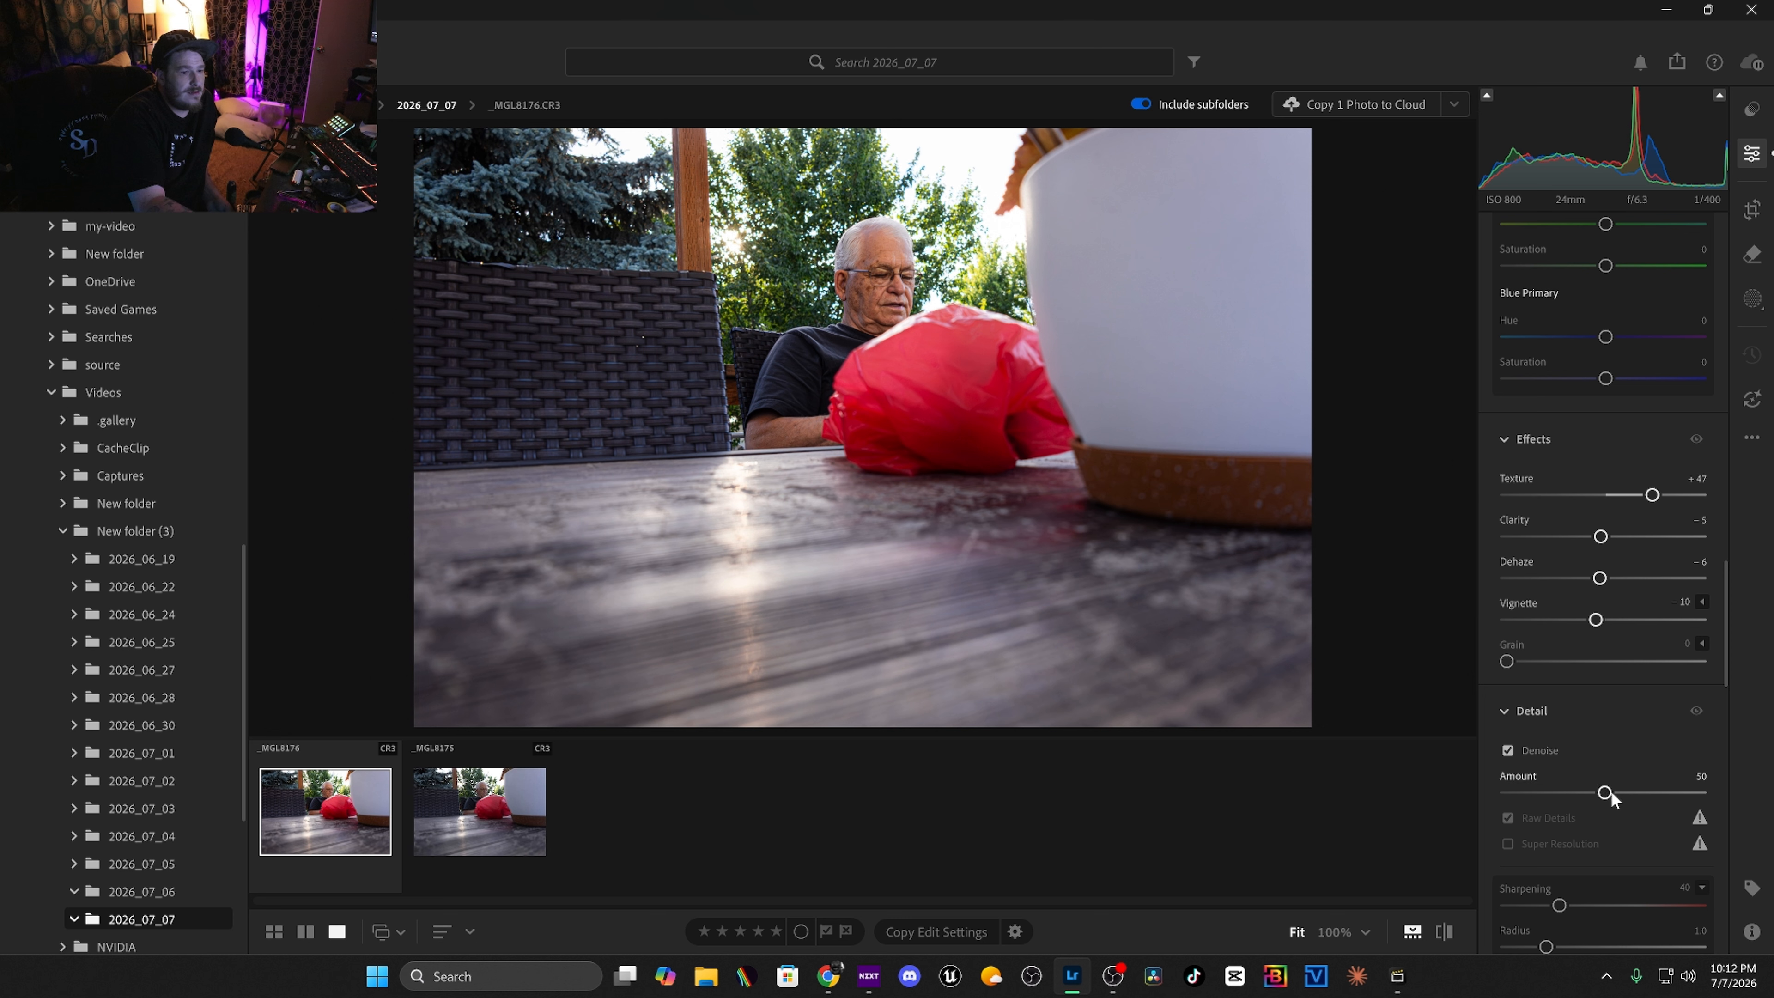
click(1646, 792)
Open Masking and create a mask of Person 1 covering the entire person.
click(1759, 311)
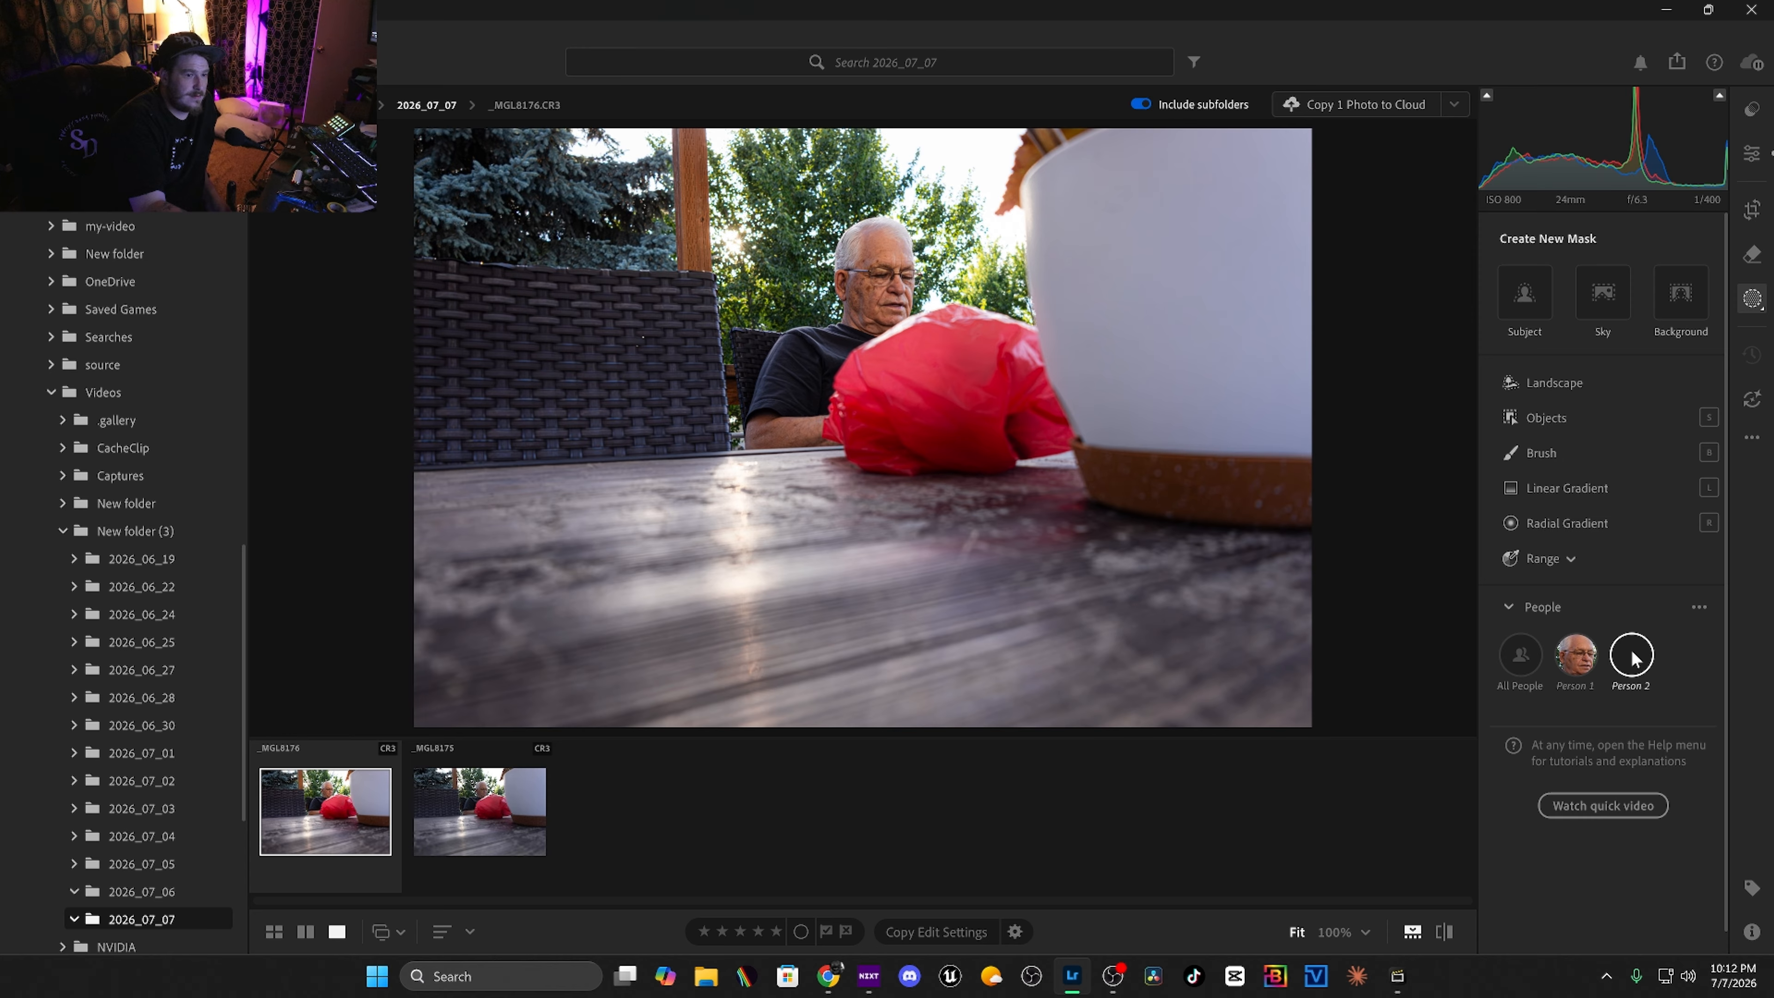
click(1584, 665)
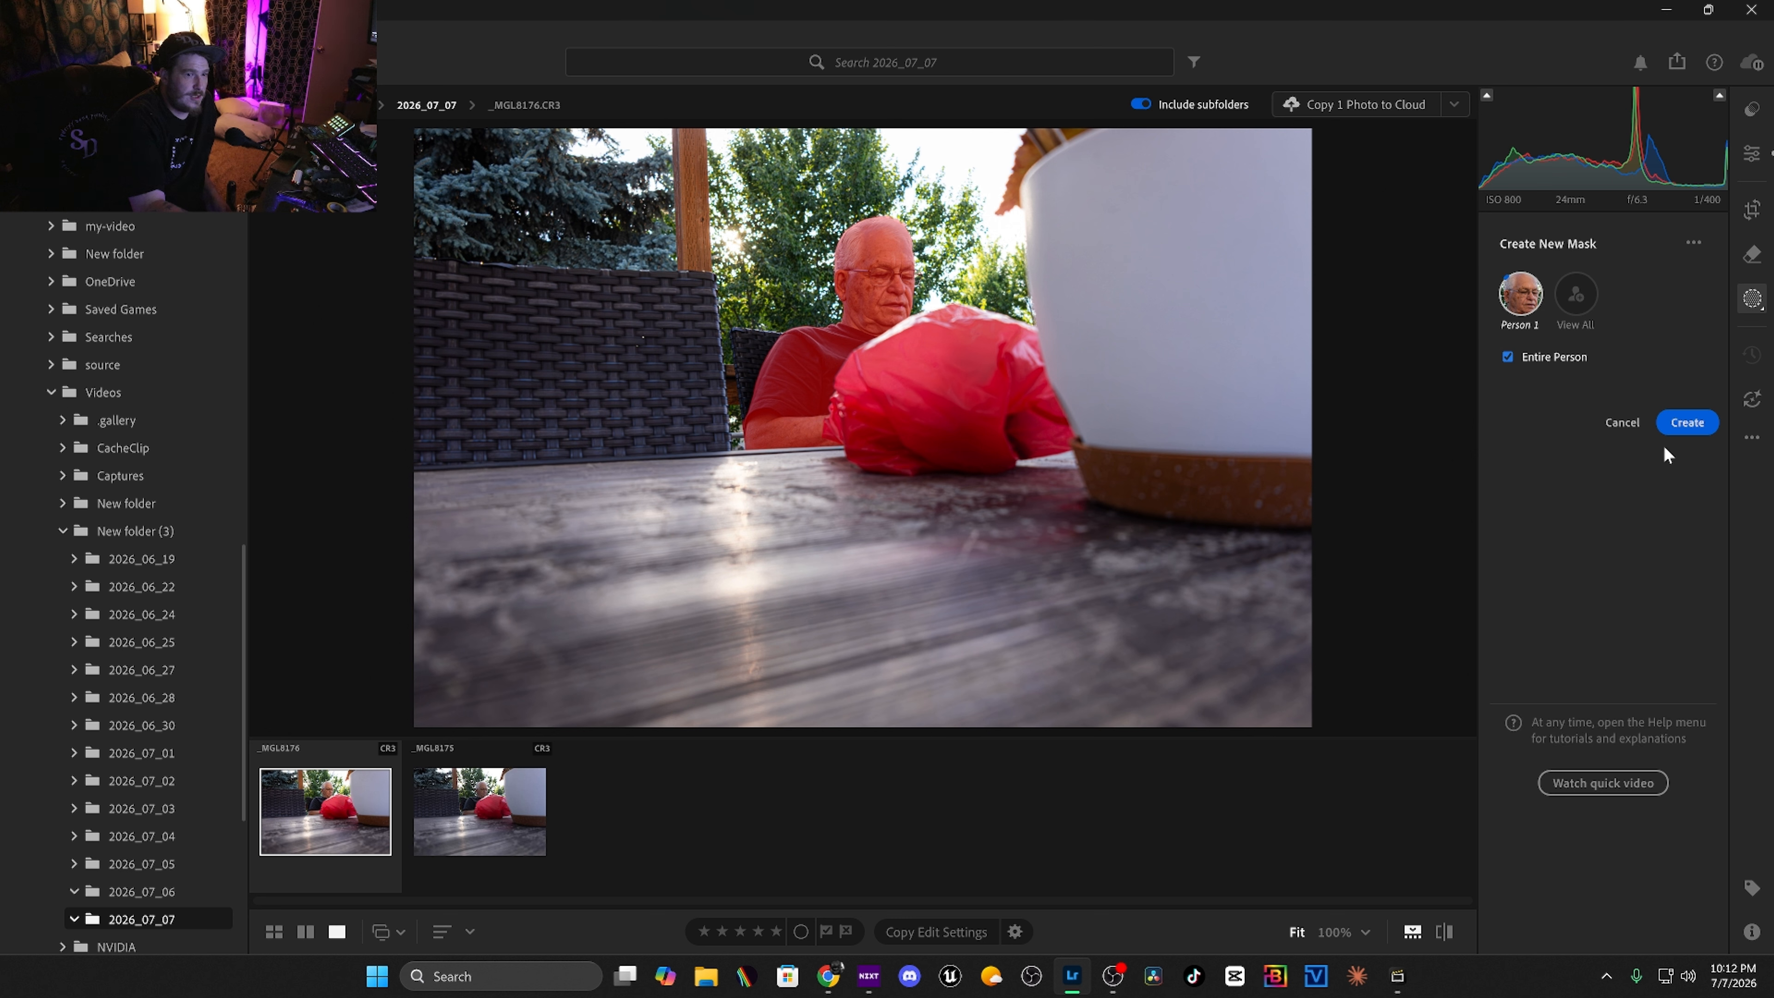
click(1686, 732)
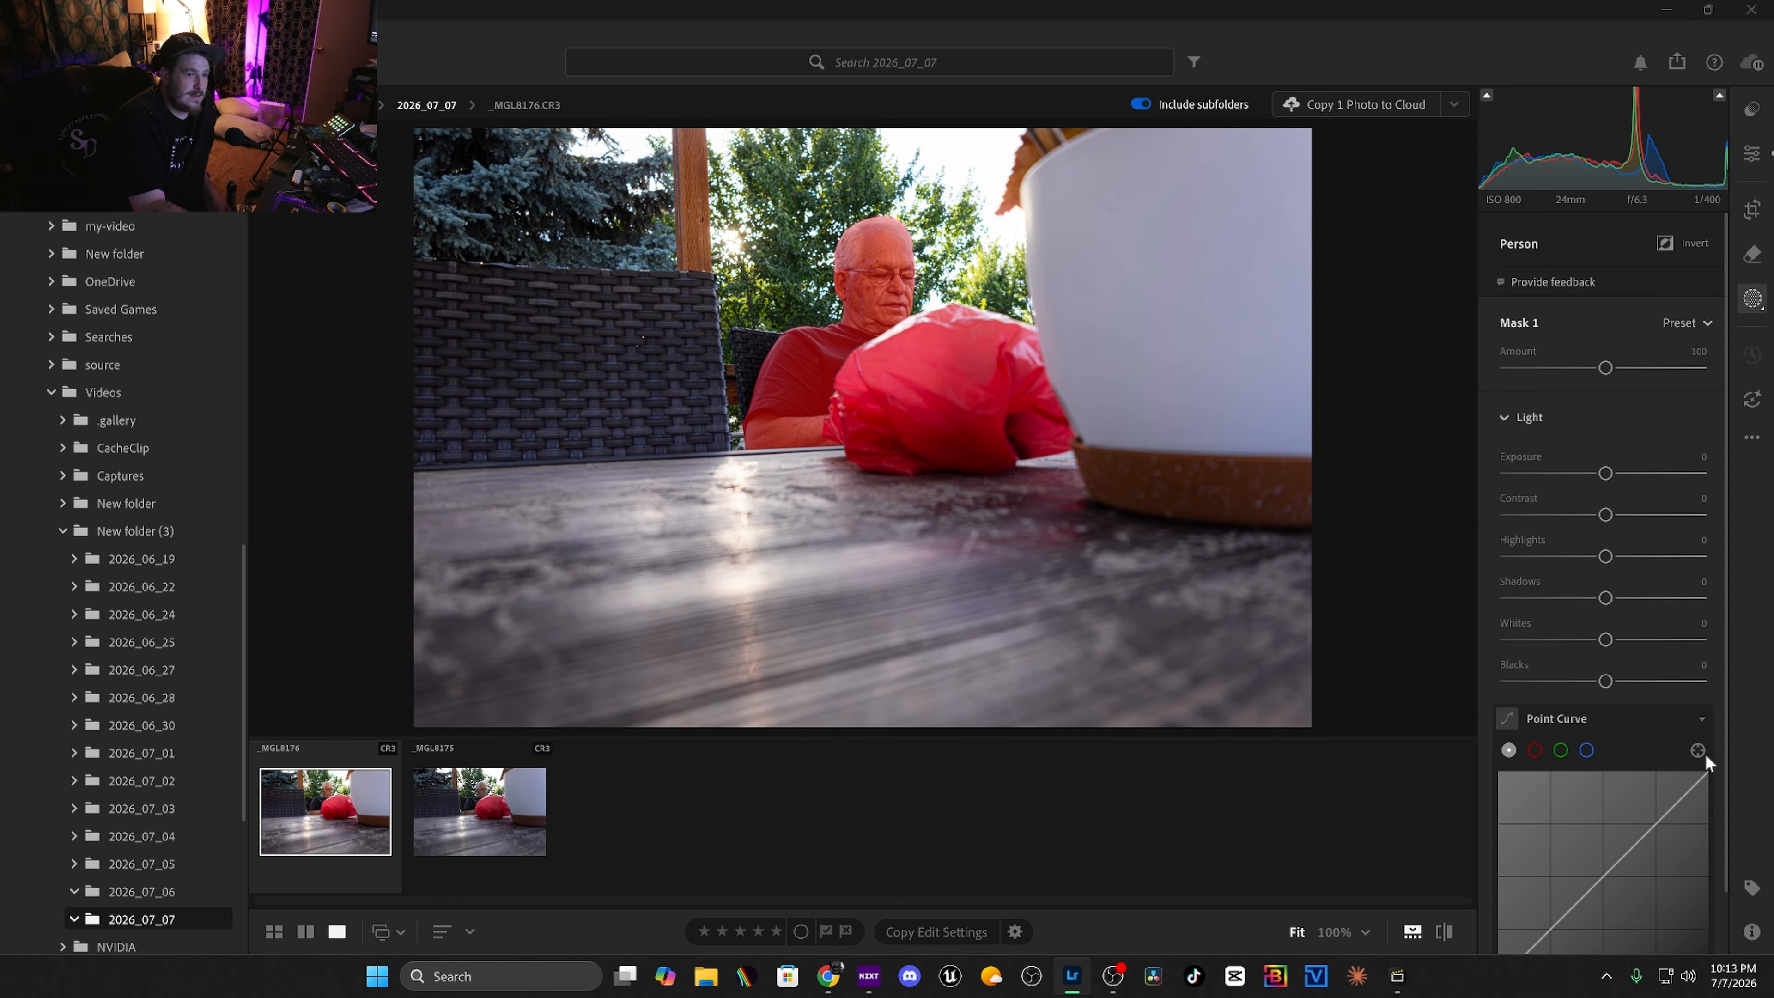
Set the person mask's light: exposure +0.20, contrast -4, highlights -14, shadows +17, whites +13, blacks -12.
drag(1605, 473, 1593, 683)
scroll(1617, 681, down, 3)
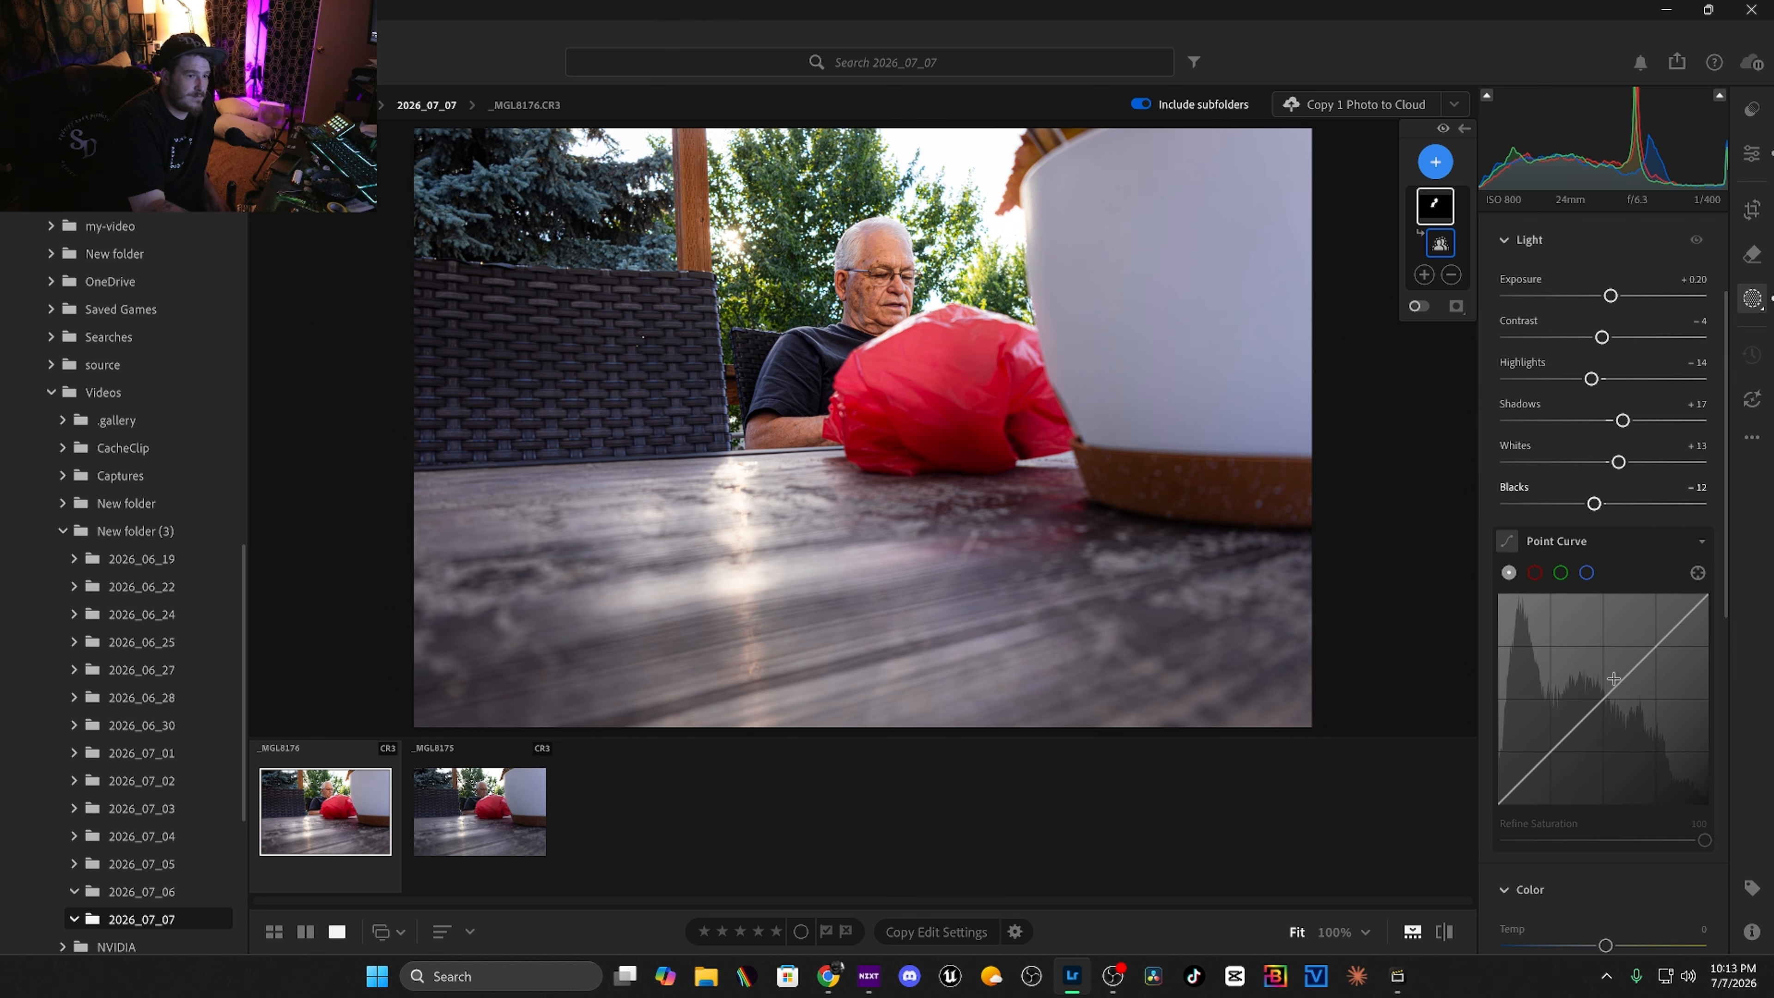
Set the person mask's temperature to +6 and saturation to +6.
scroll(1614, 678, down, 2)
drag(1606, 812, 1613, 813)
scroll(1605, 819, down, 4)
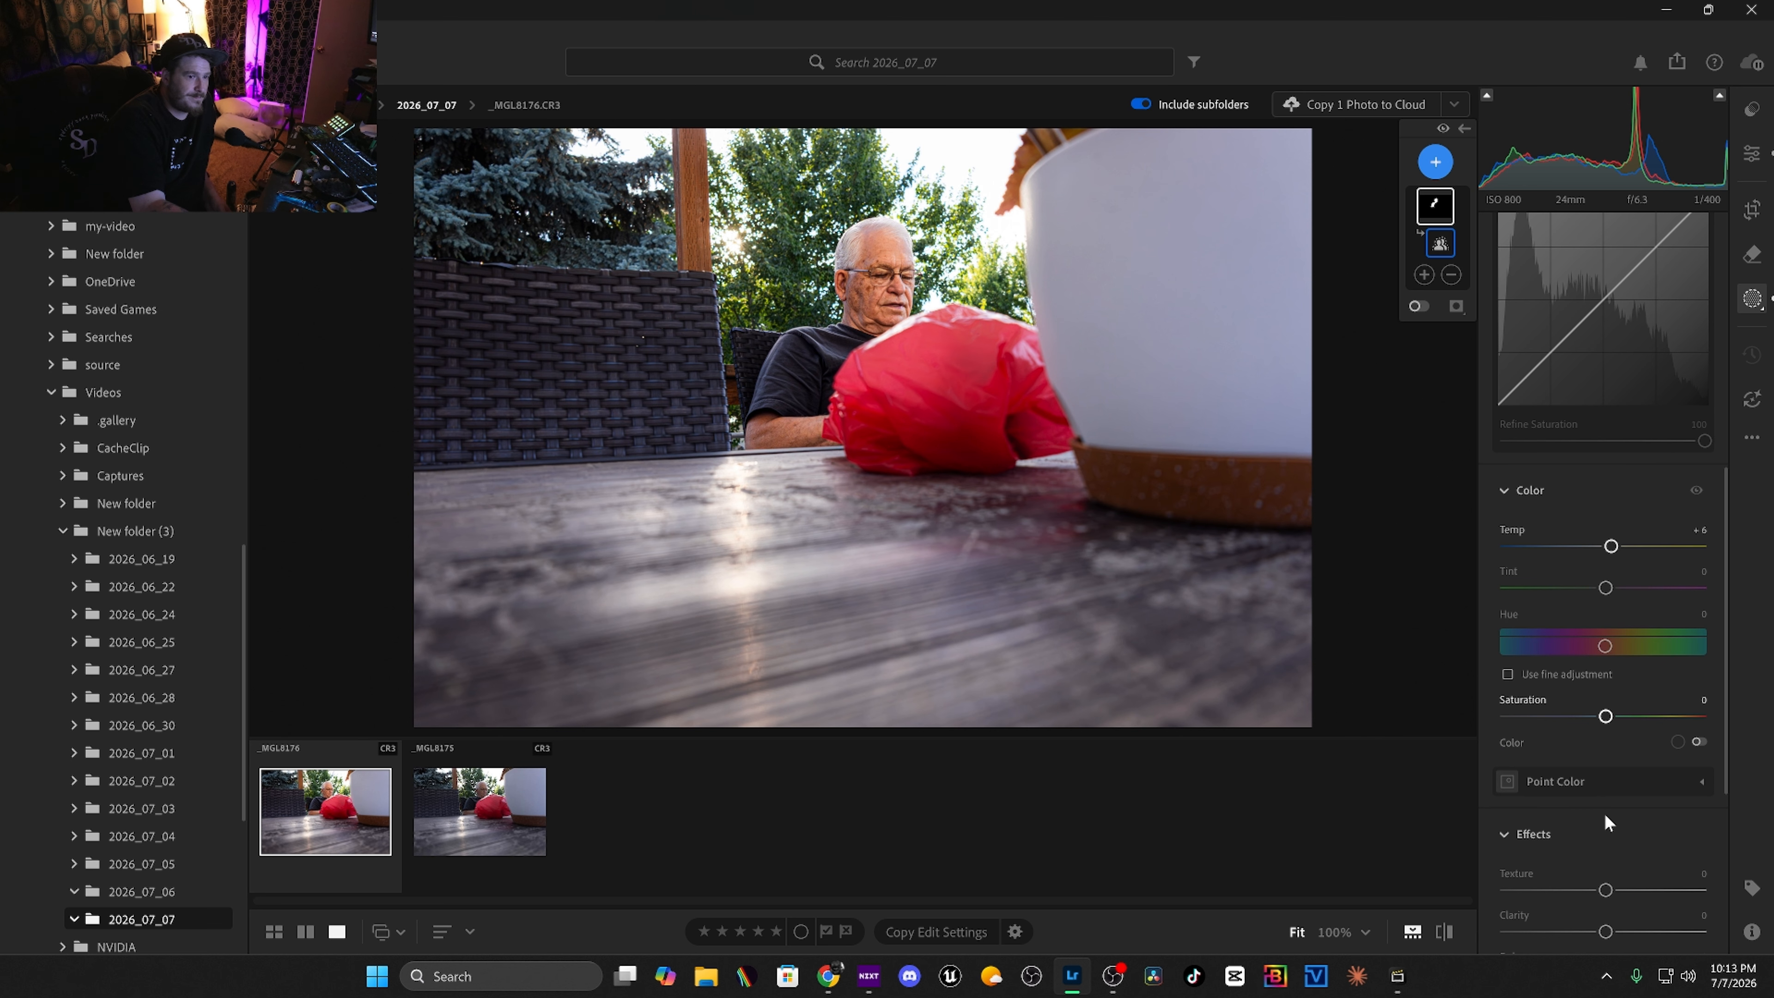
drag(1605, 715, 1611, 715)
Adjust the person mask's effects and raise its noise reduction to +56.
scroll(1613, 733, down, 3)
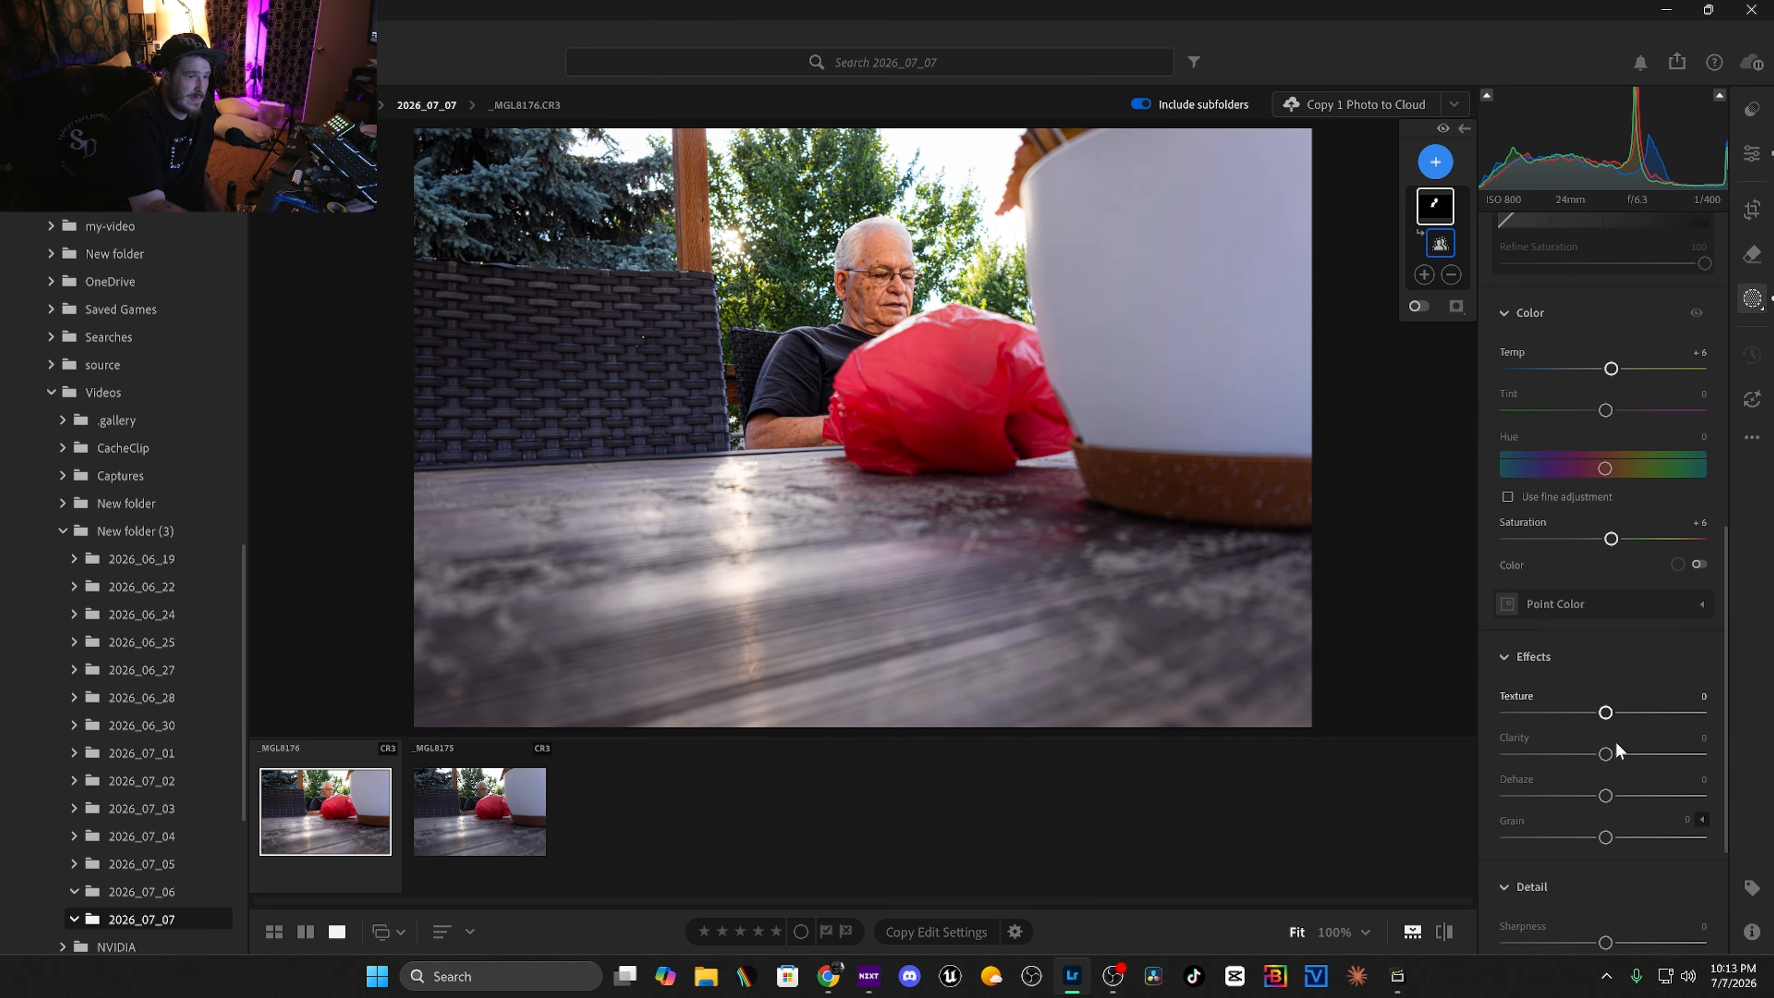
scroll(1617, 745, down, 1)
drag(1605, 622, 1524, 654)
scroll(1599, 675, down, 1)
drag(1621, 801, 1674, 800)
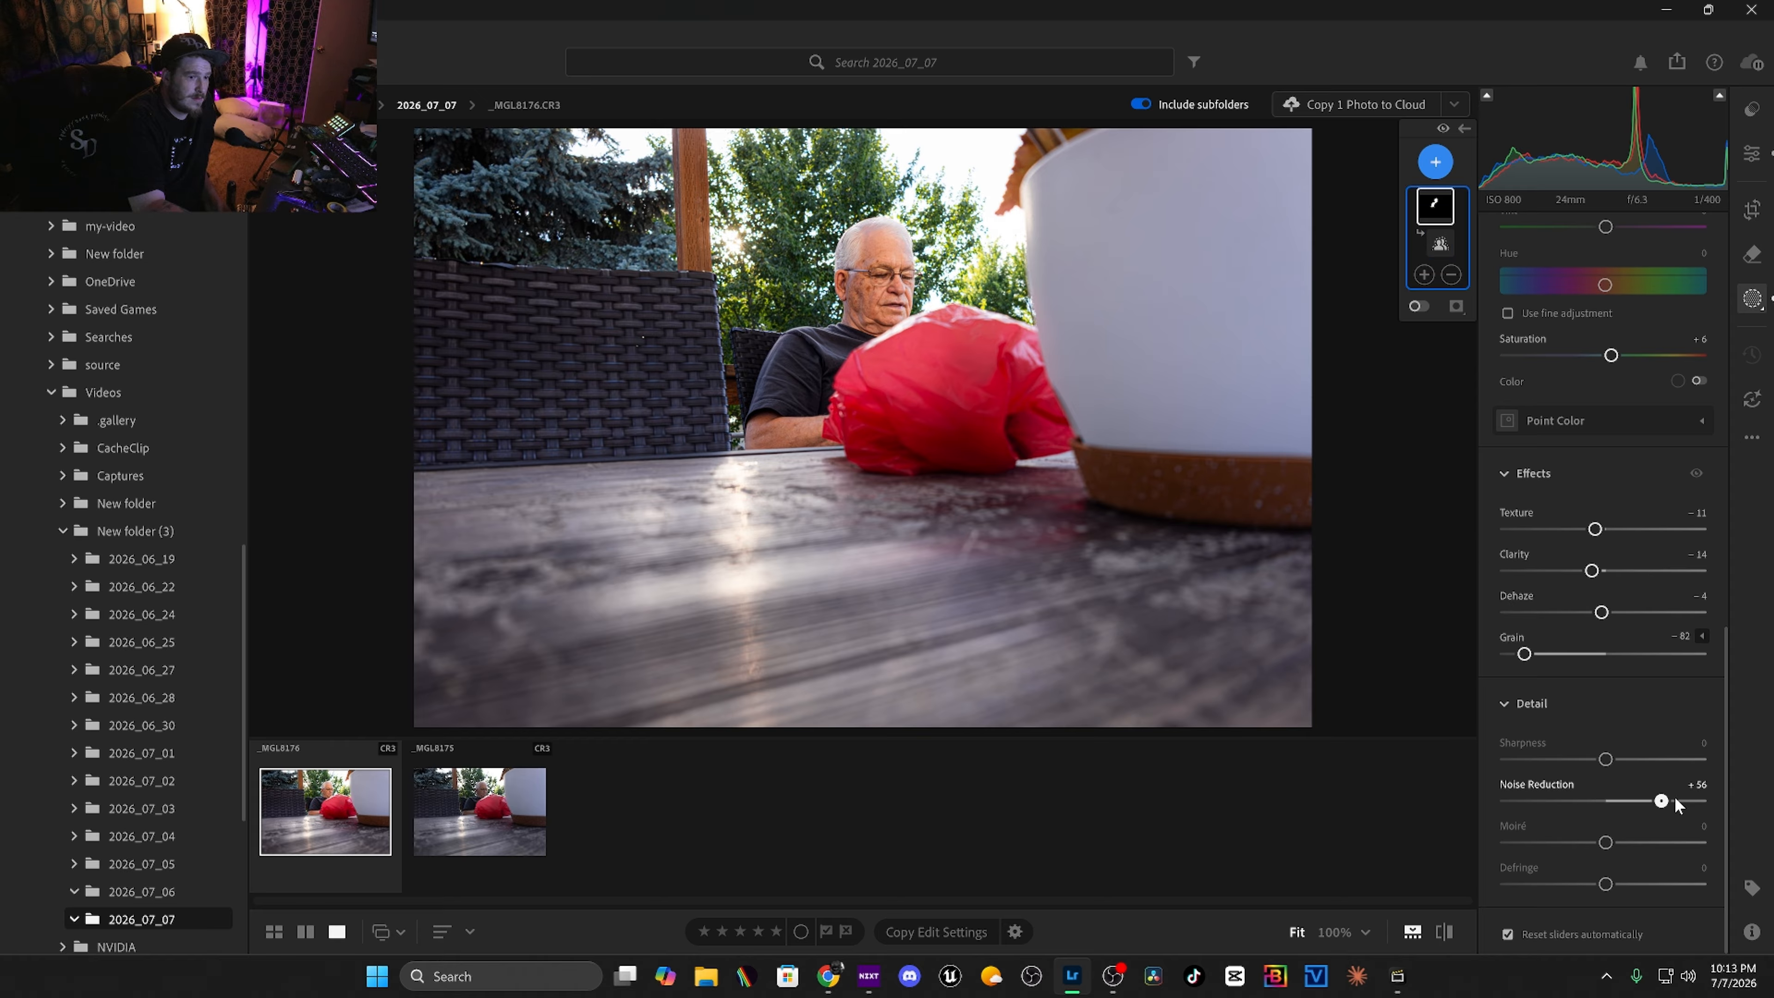
Duplicate and invert the person mask to create a background mask.
right_click(1435, 210)
click(1545, 275)
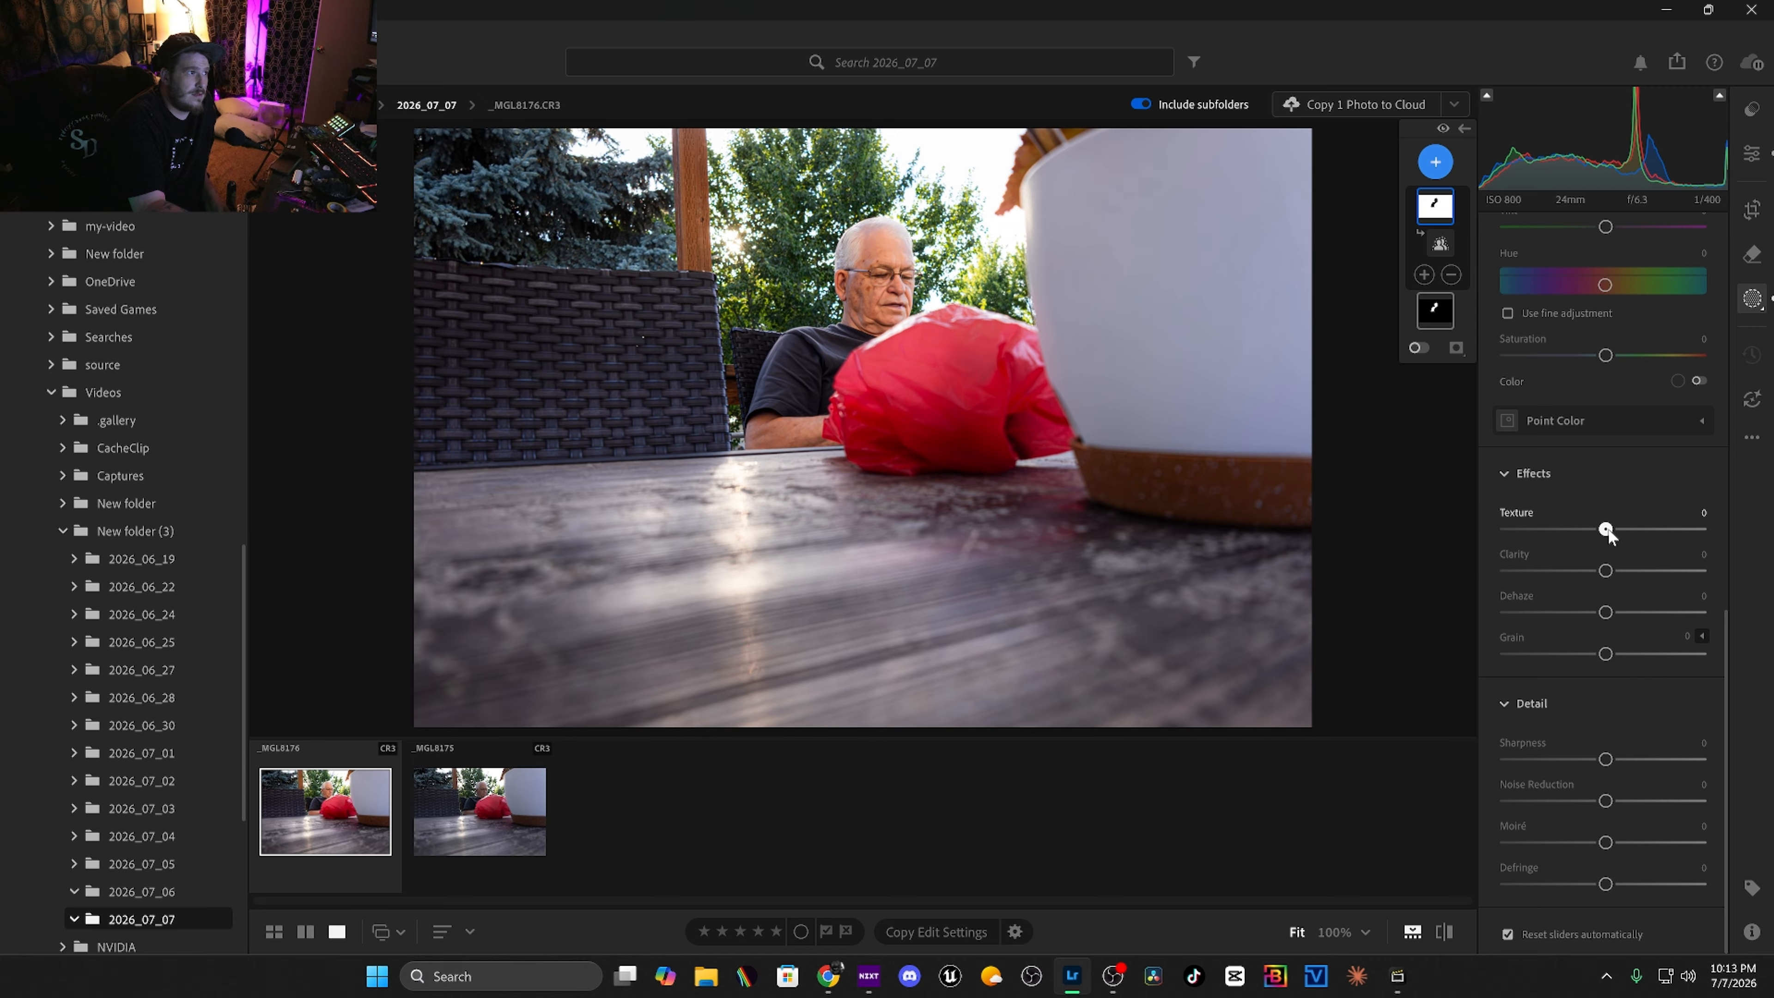
Set the background mask's texture to -86, clarity -52, dehaze +5, and noise reduction +63.
drag(1563, 532, 1561, 570)
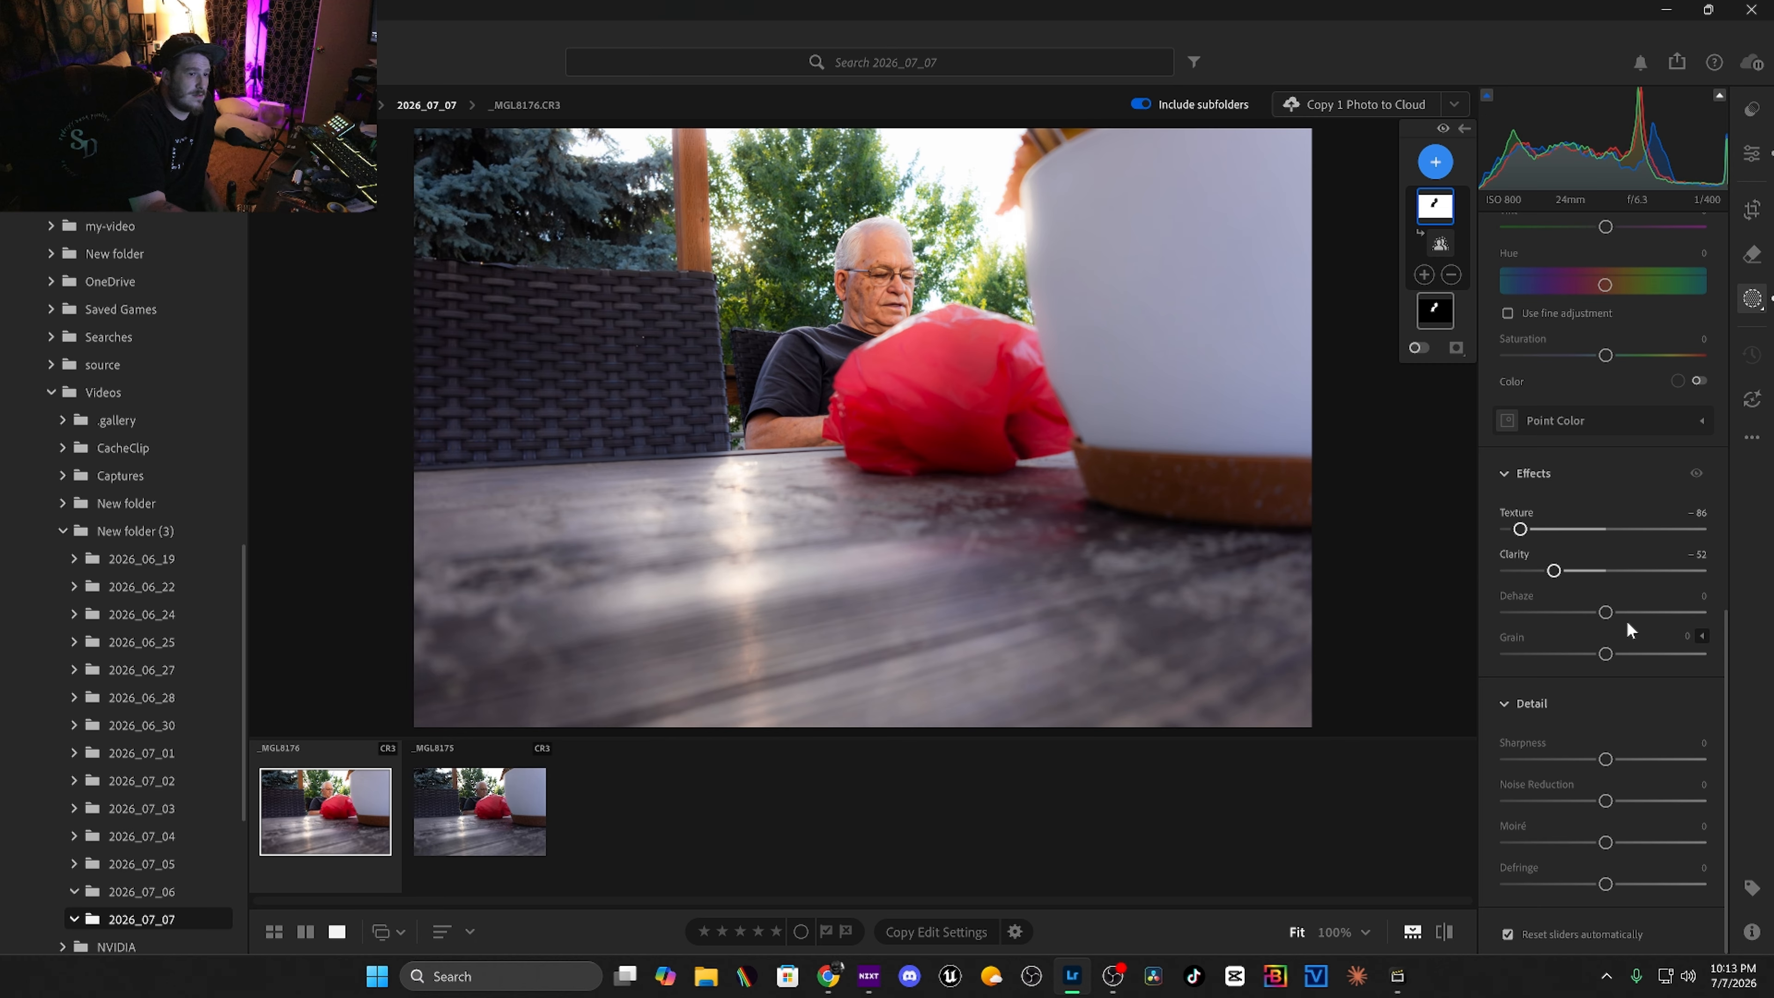
drag(1590, 612, 1610, 614)
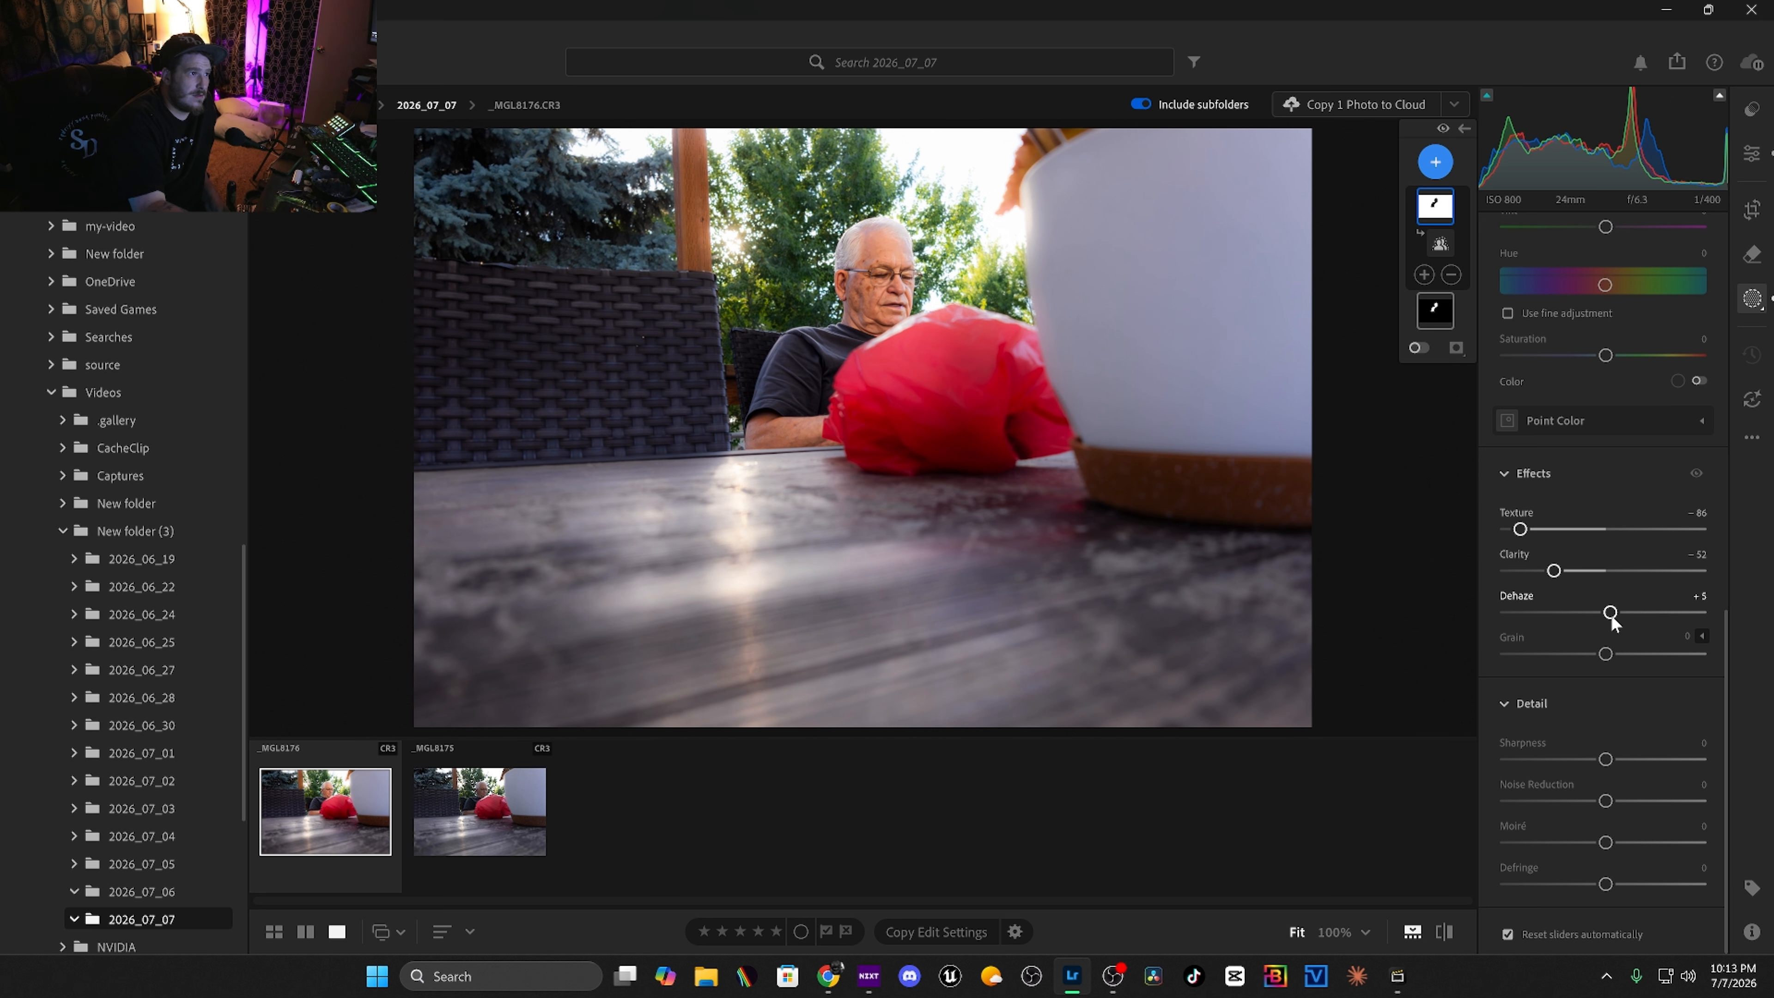
drag(1606, 802, 1656, 801)
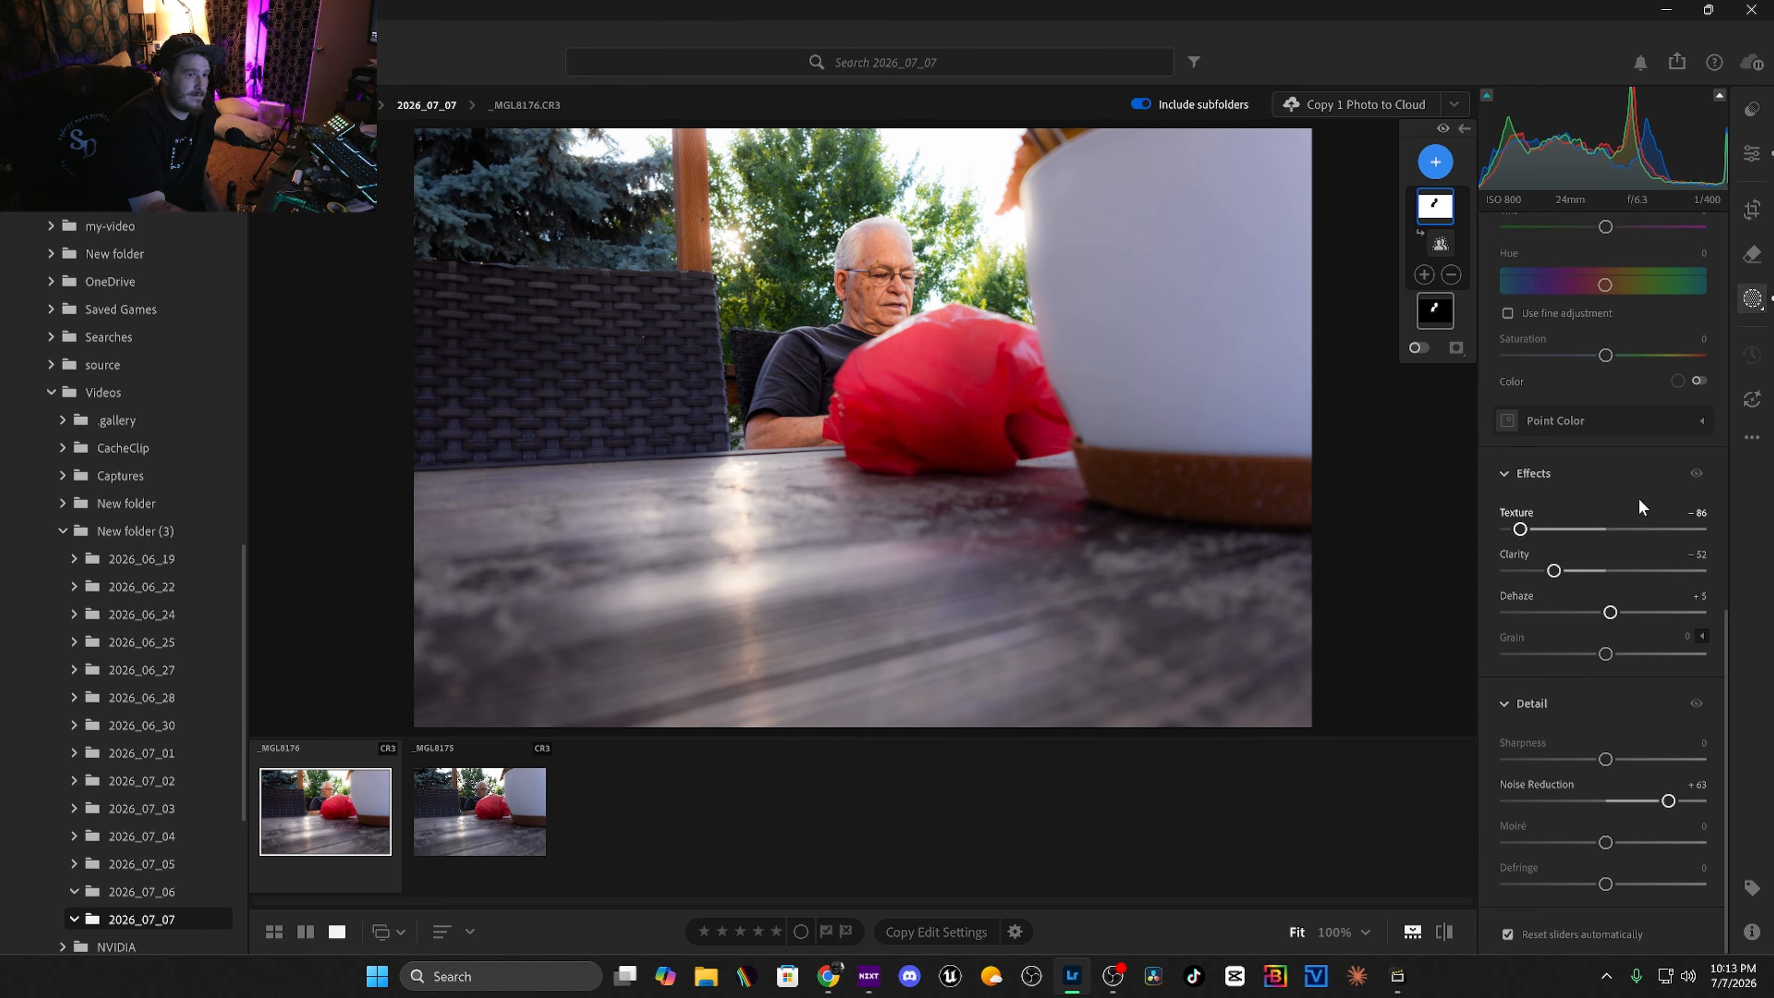
Lower the background mask's saturation to -32.
scroll(1636, 497, up, 2)
drag(1606, 445, 1550, 463)
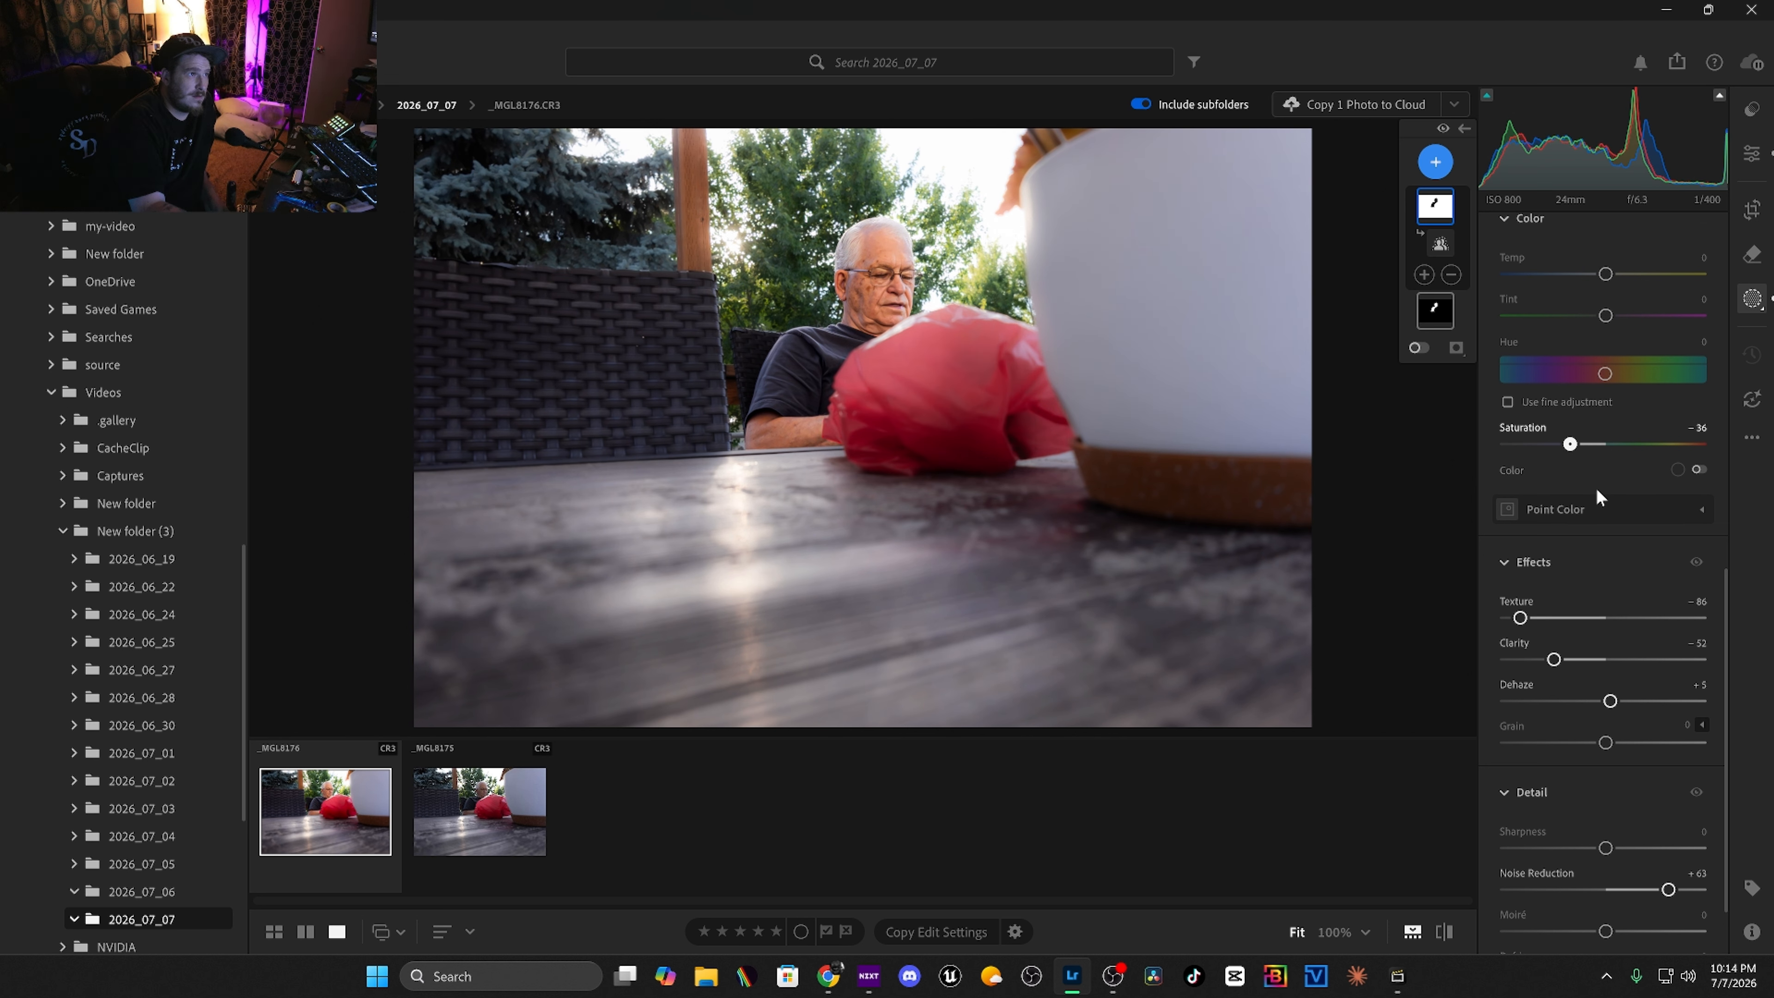
scroll(1595, 486, up, 1)
drag(1570, 487, 1555, 493)
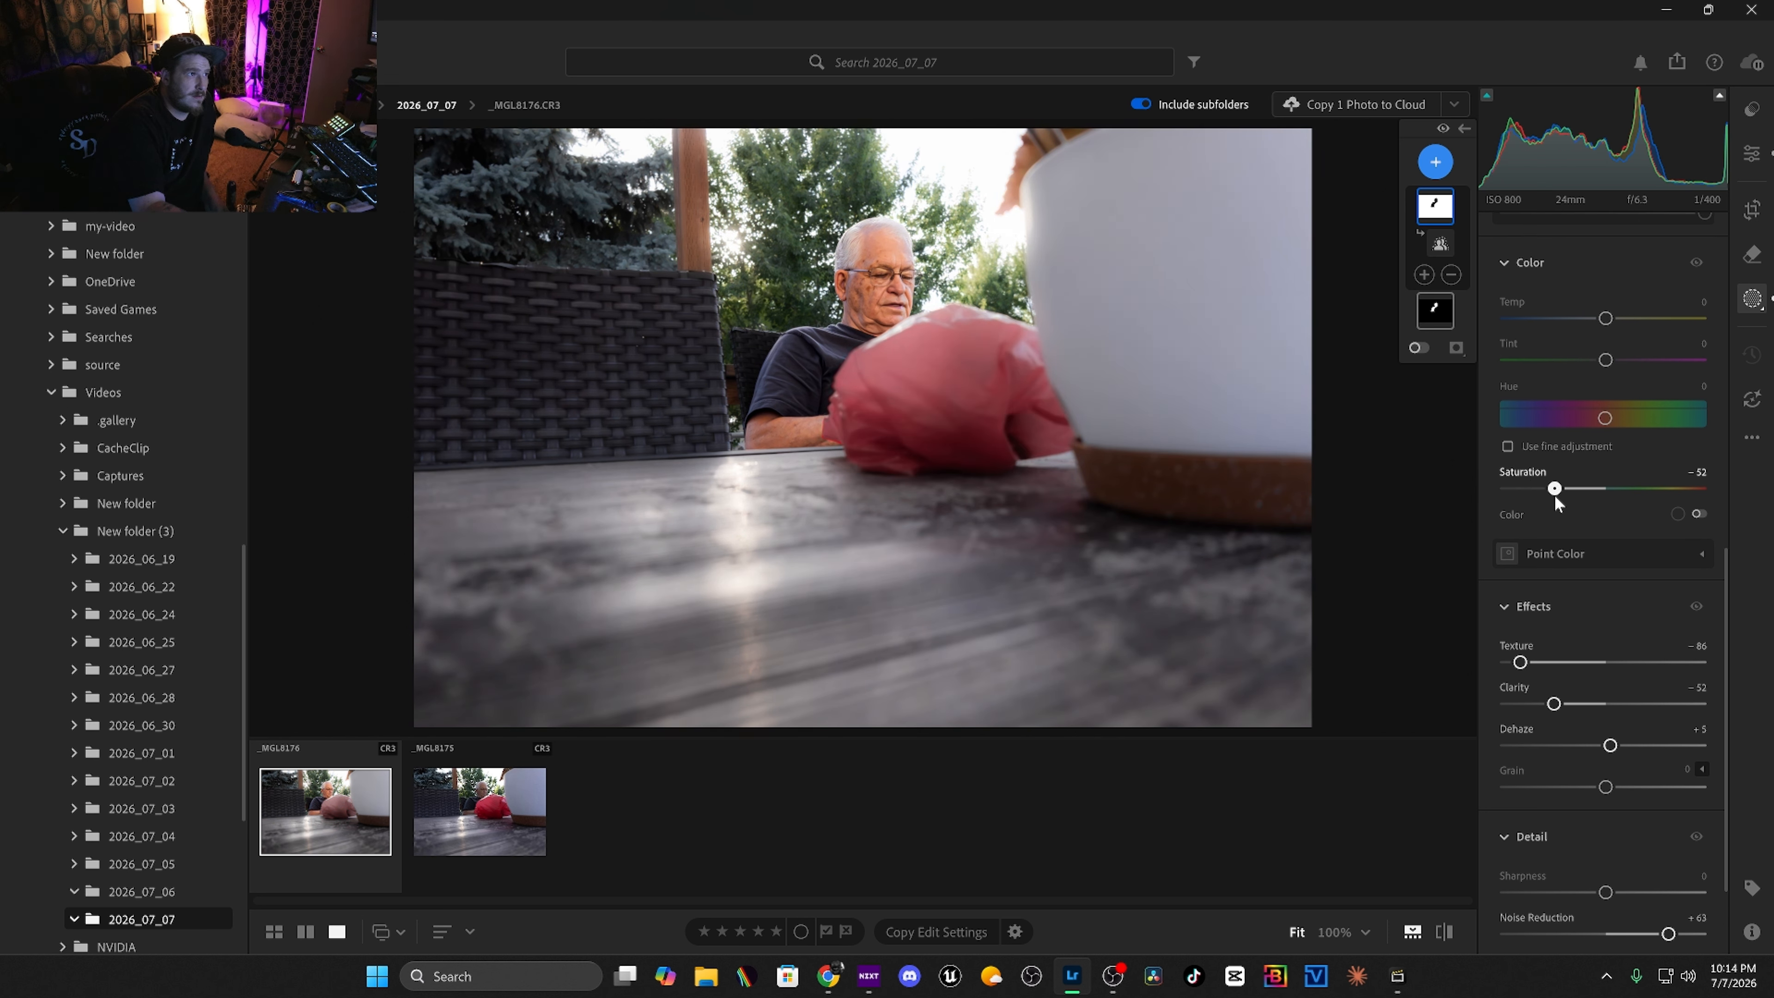
Warm the background mask's temperature to +14.
scroll(1592, 500, up, 2)
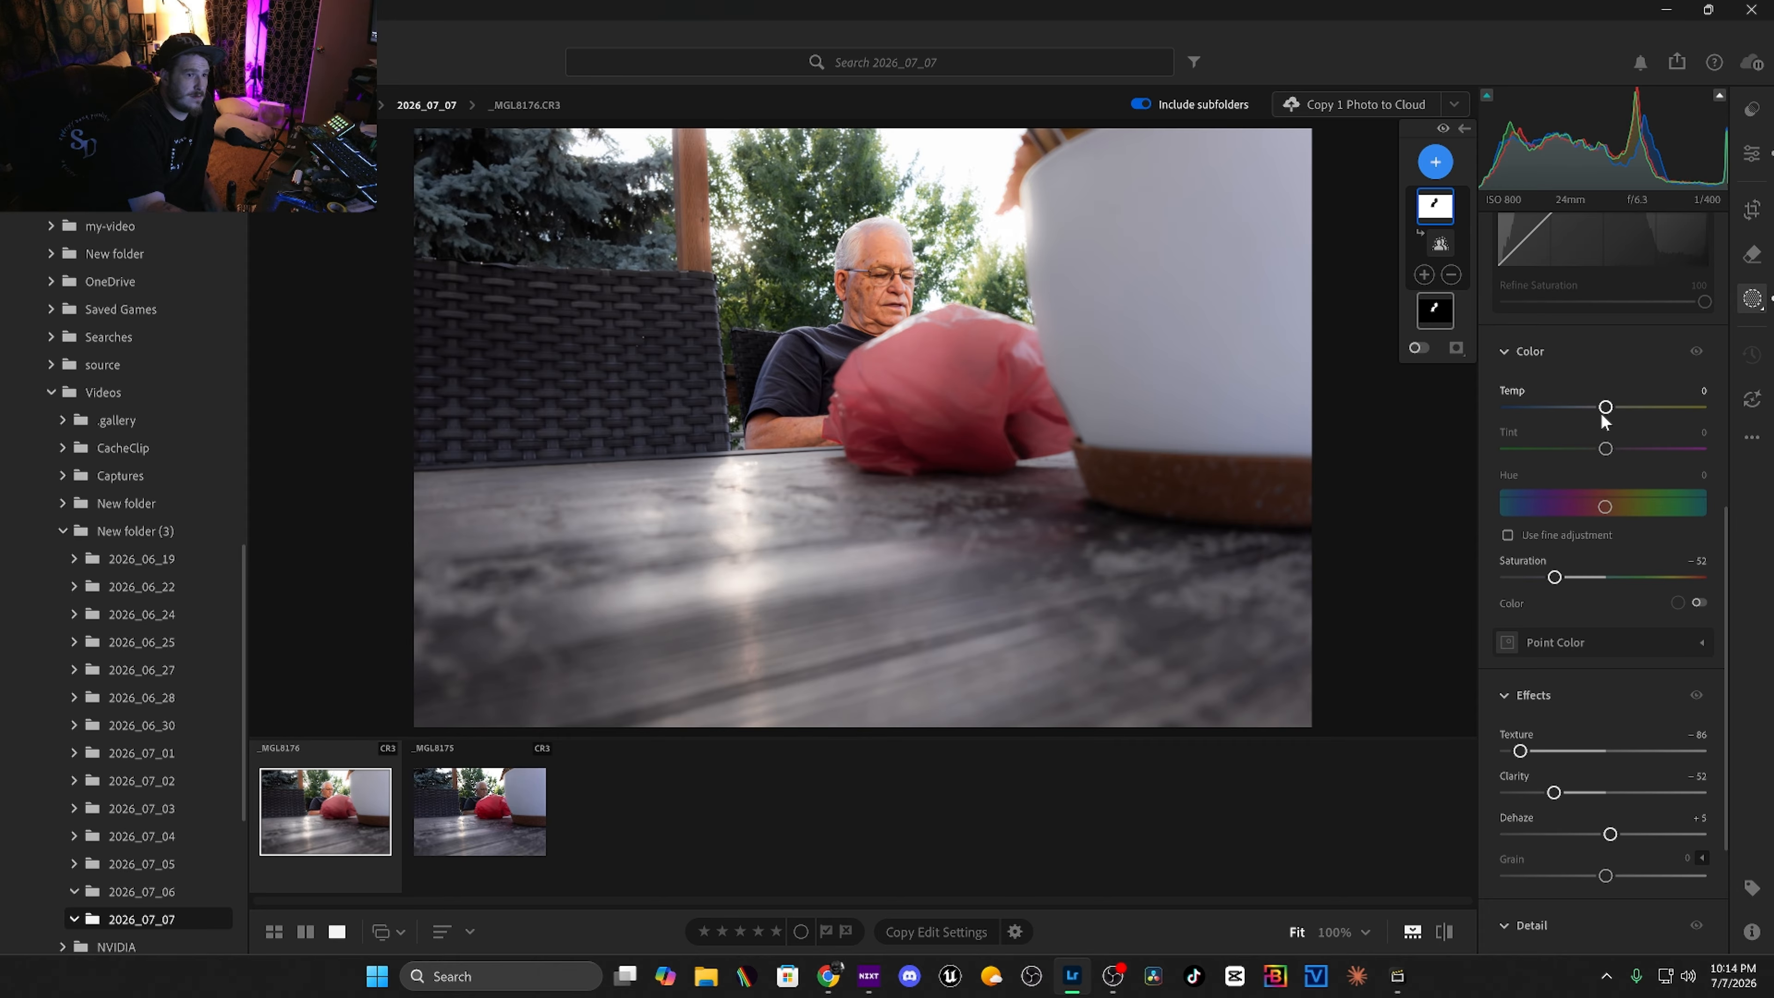
drag(1604, 406, 1619, 406)
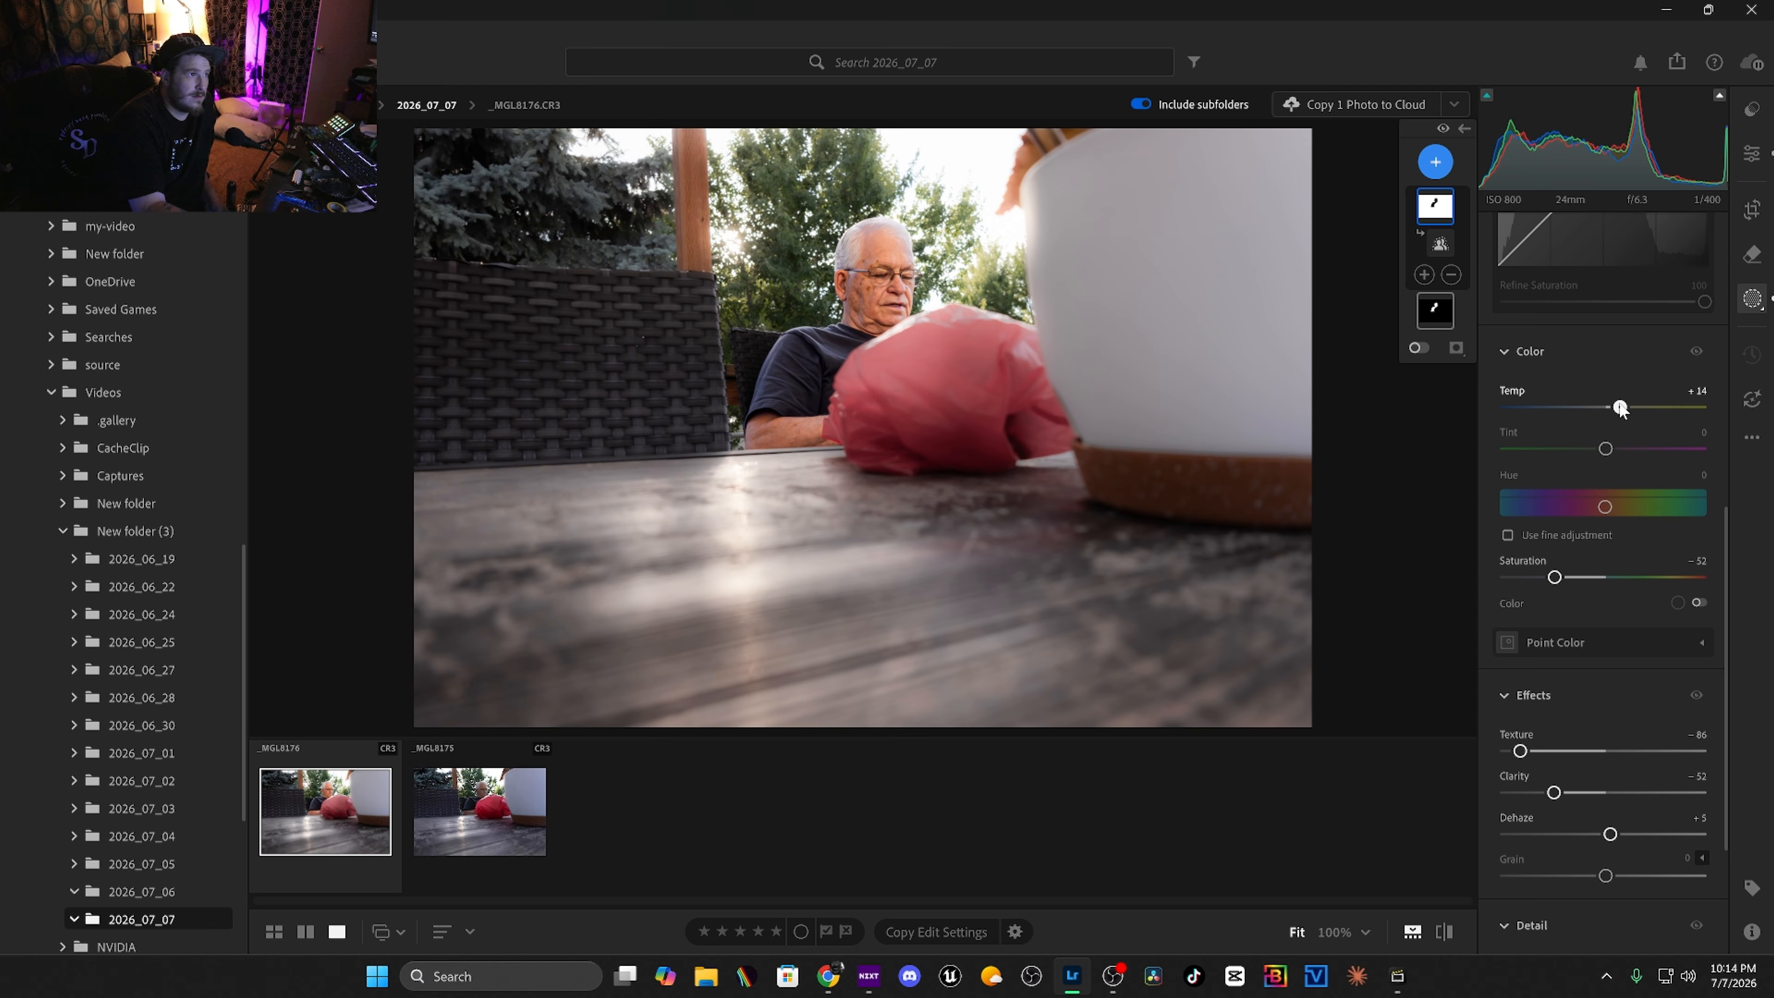
Shape the background mask's point curve with a lowered shadow point and a raised upper point.
scroll(1608, 593, up, 3)
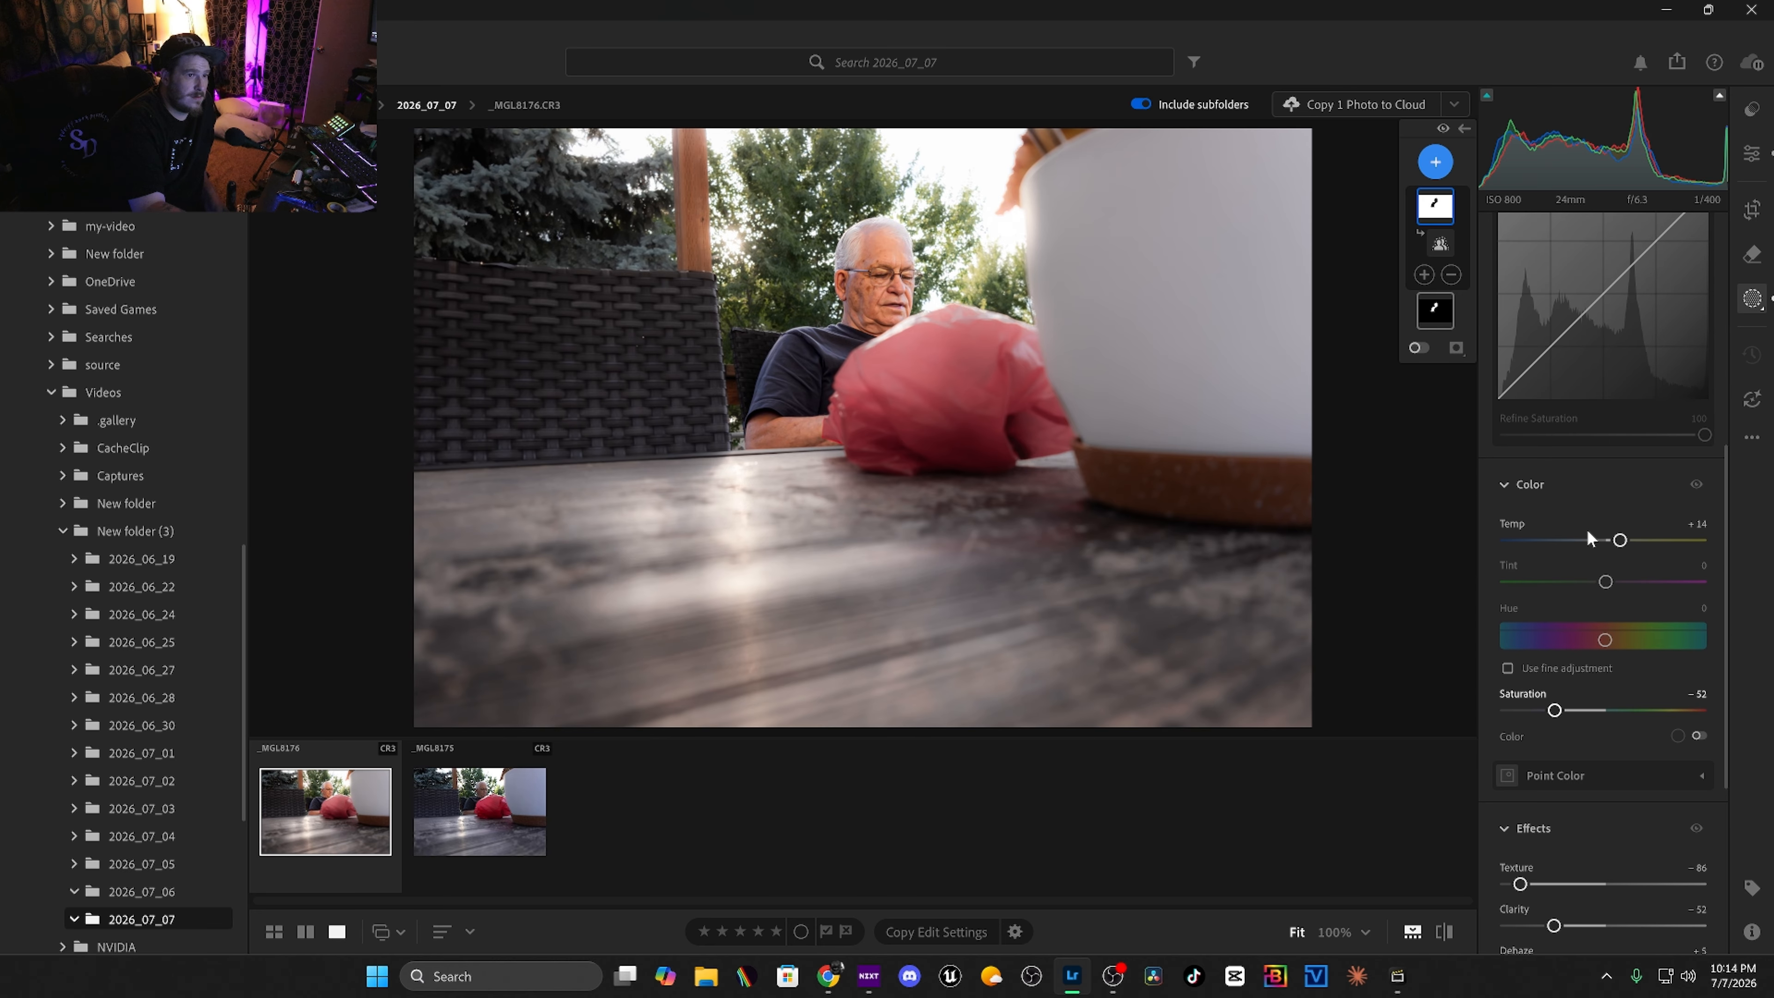
scroll(1570, 484, up, 8)
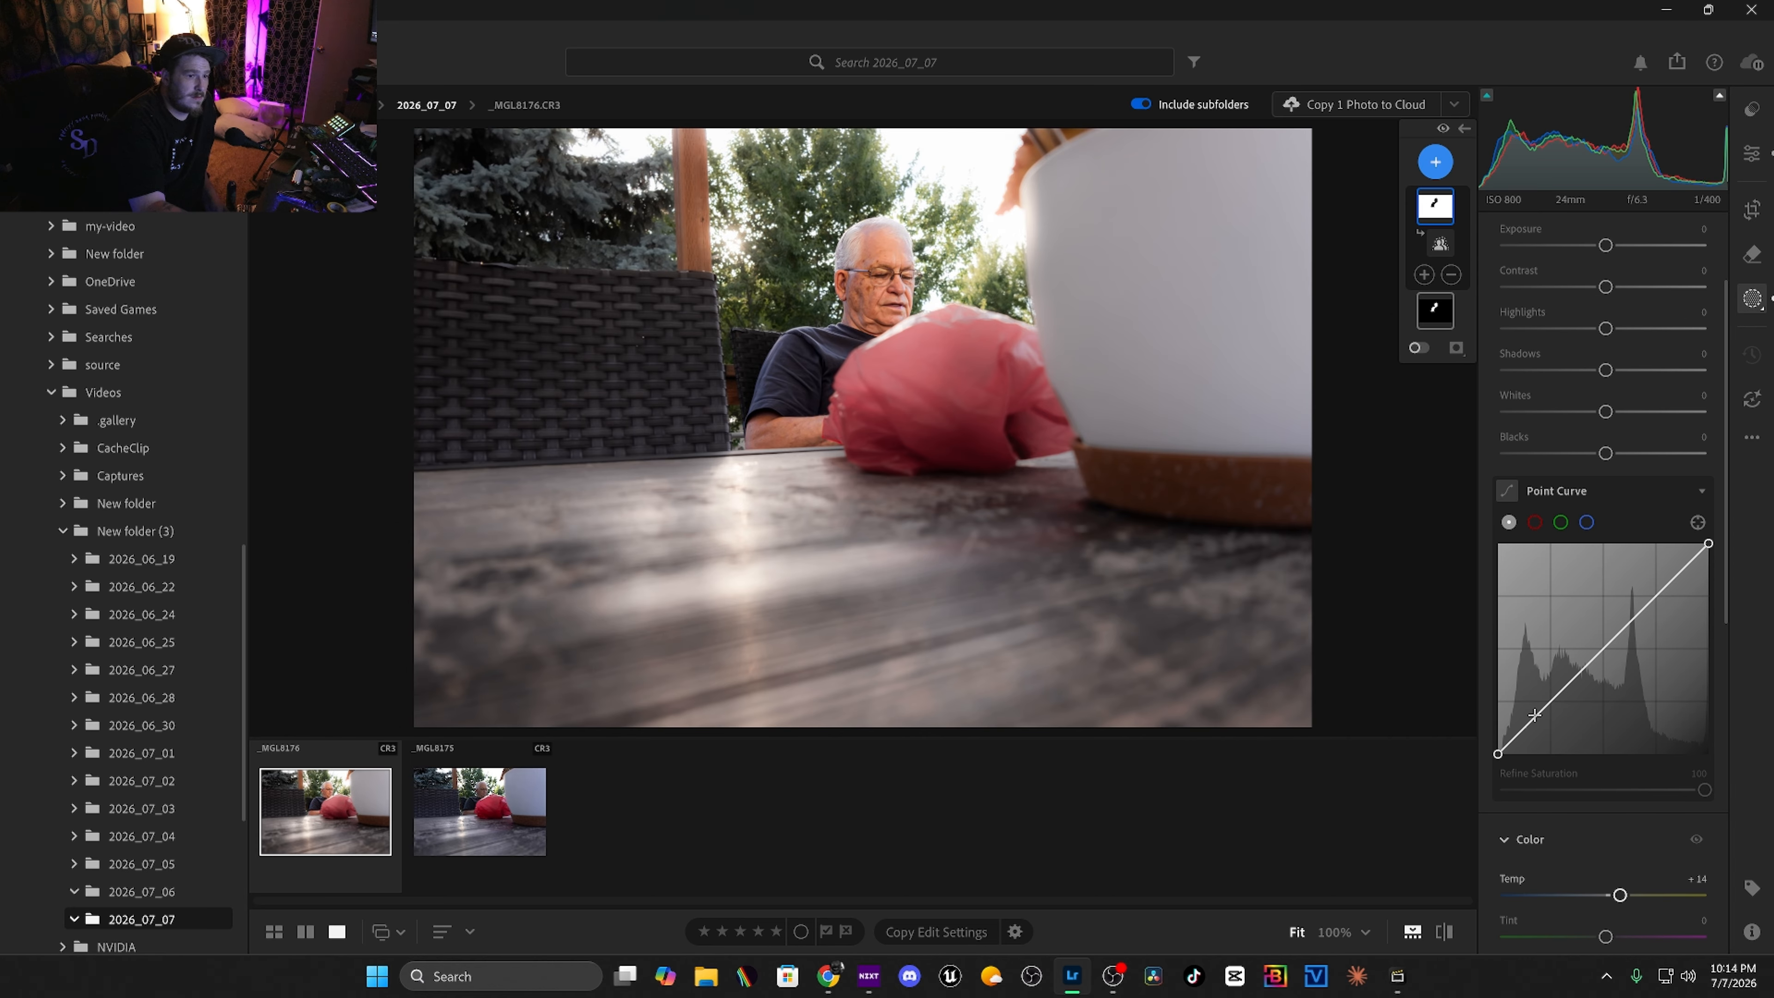
click(1536, 731)
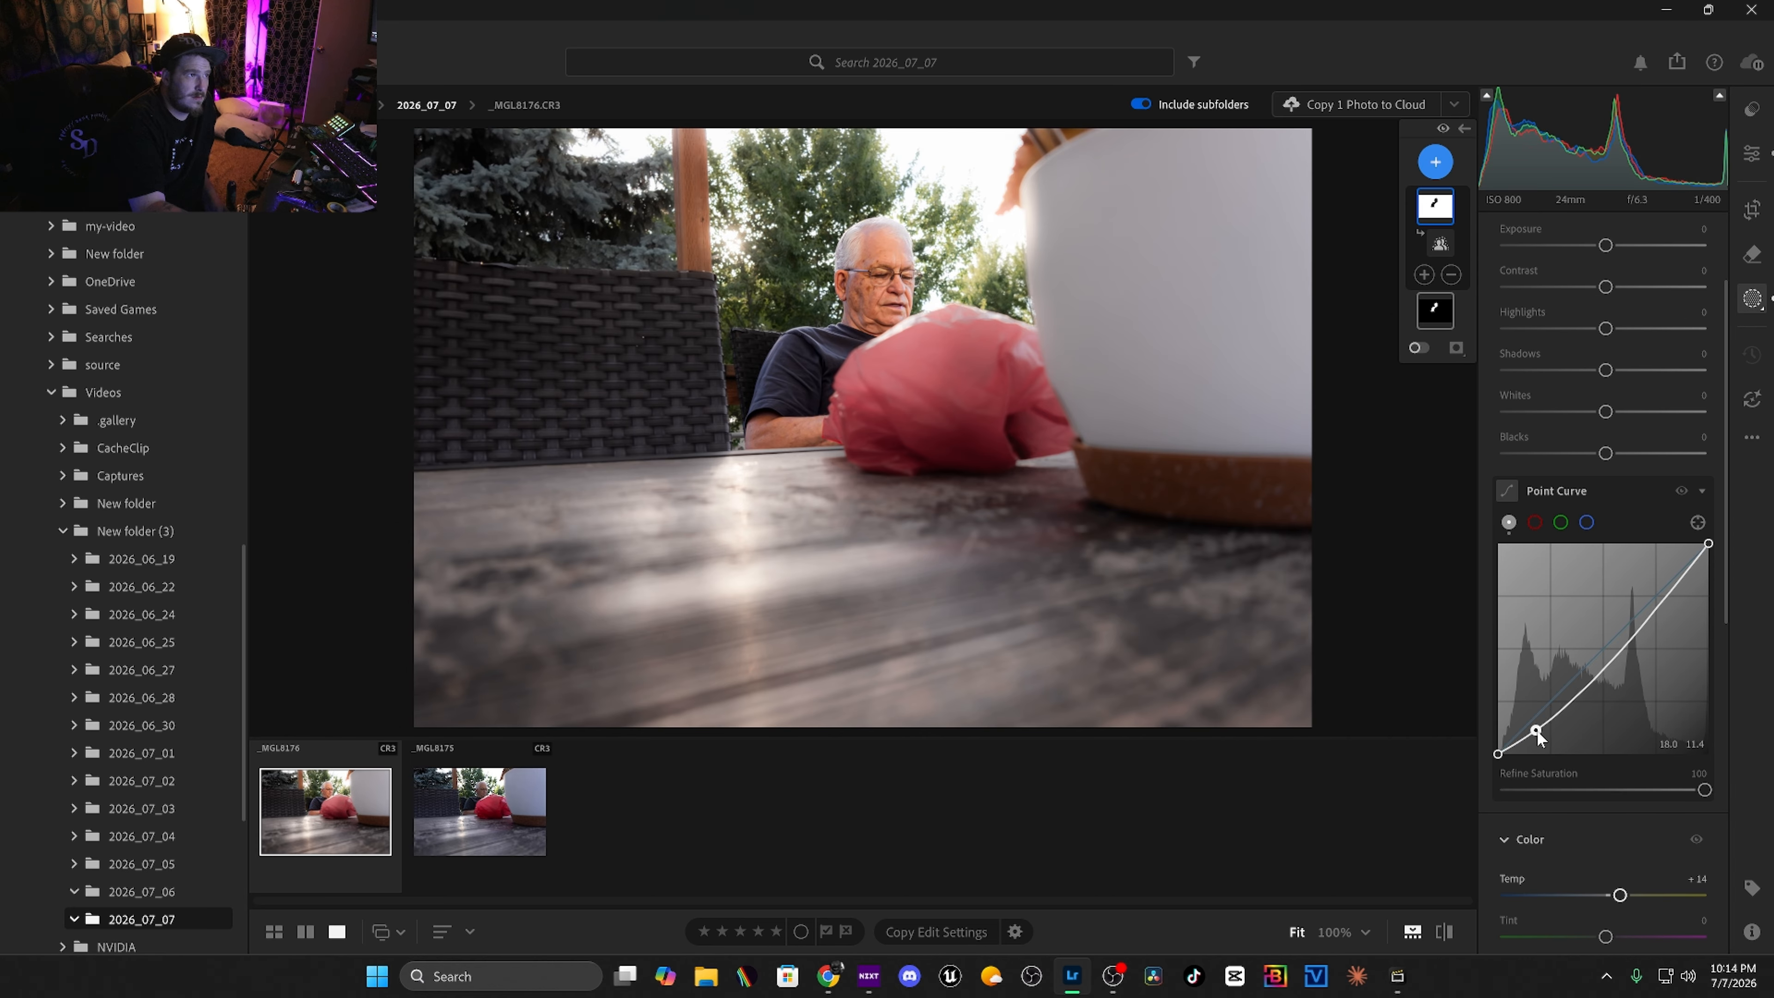
drag(1537, 730, 1537, 725)
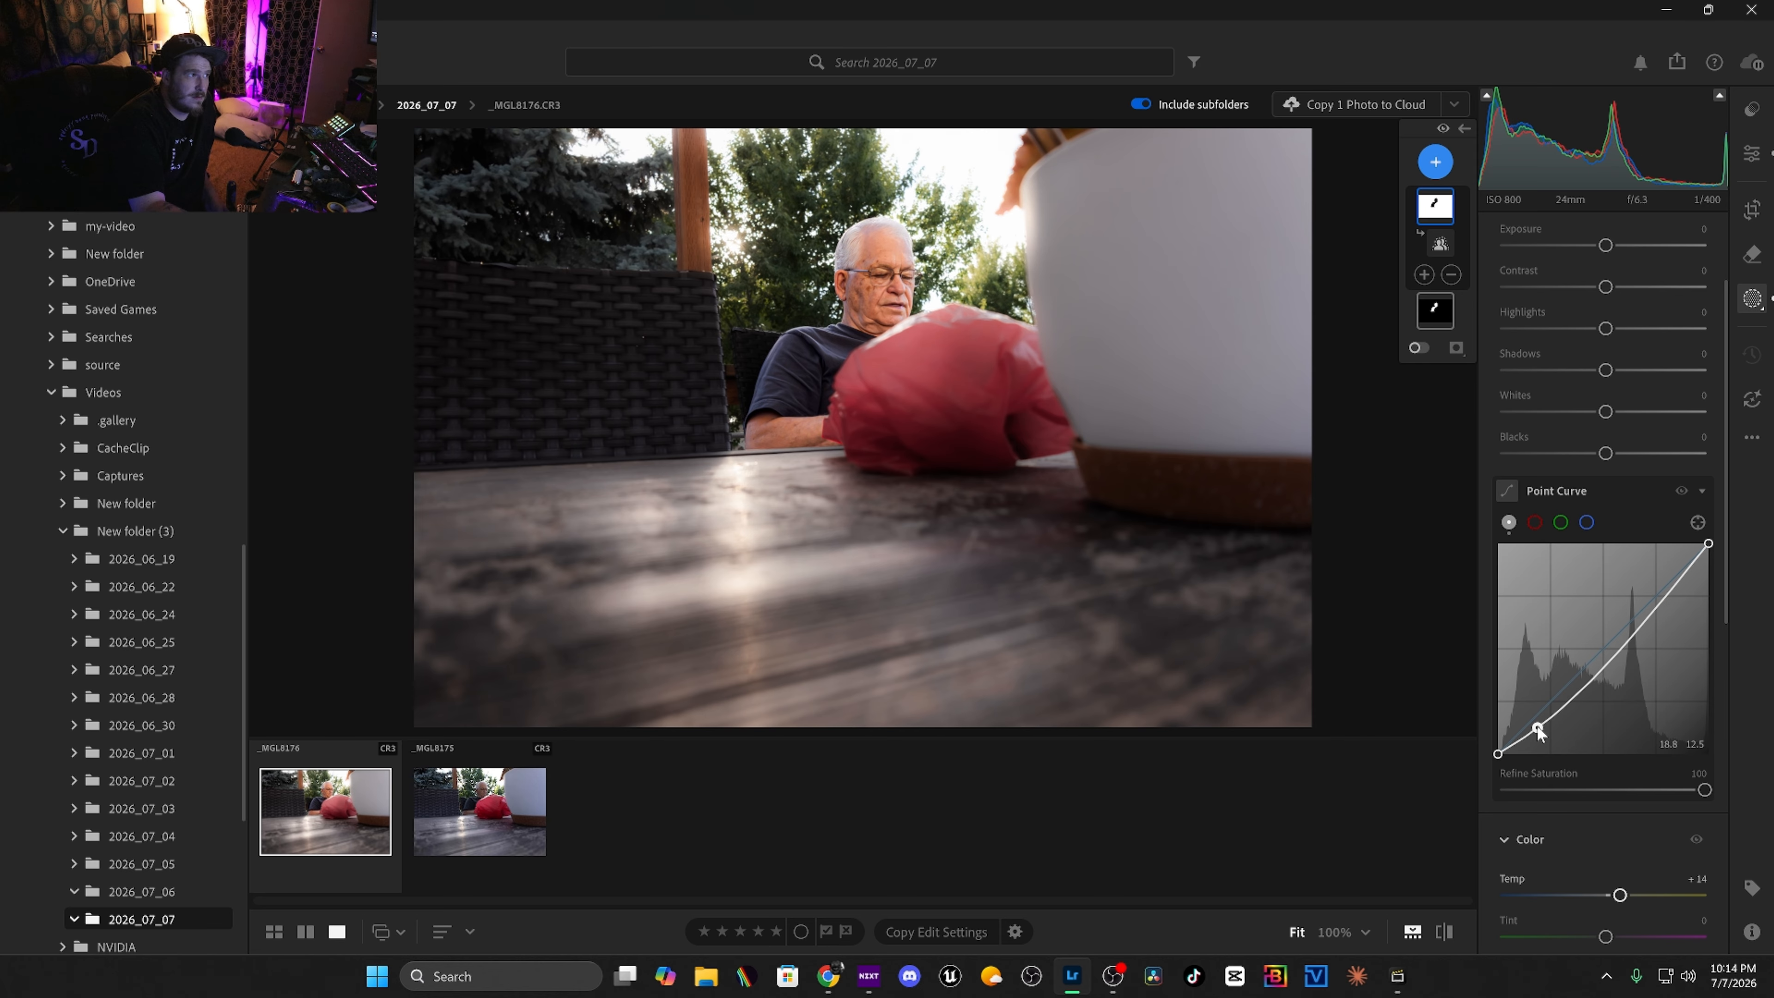
click(1619, 653)
drag(1618, 649, 1624, 635)
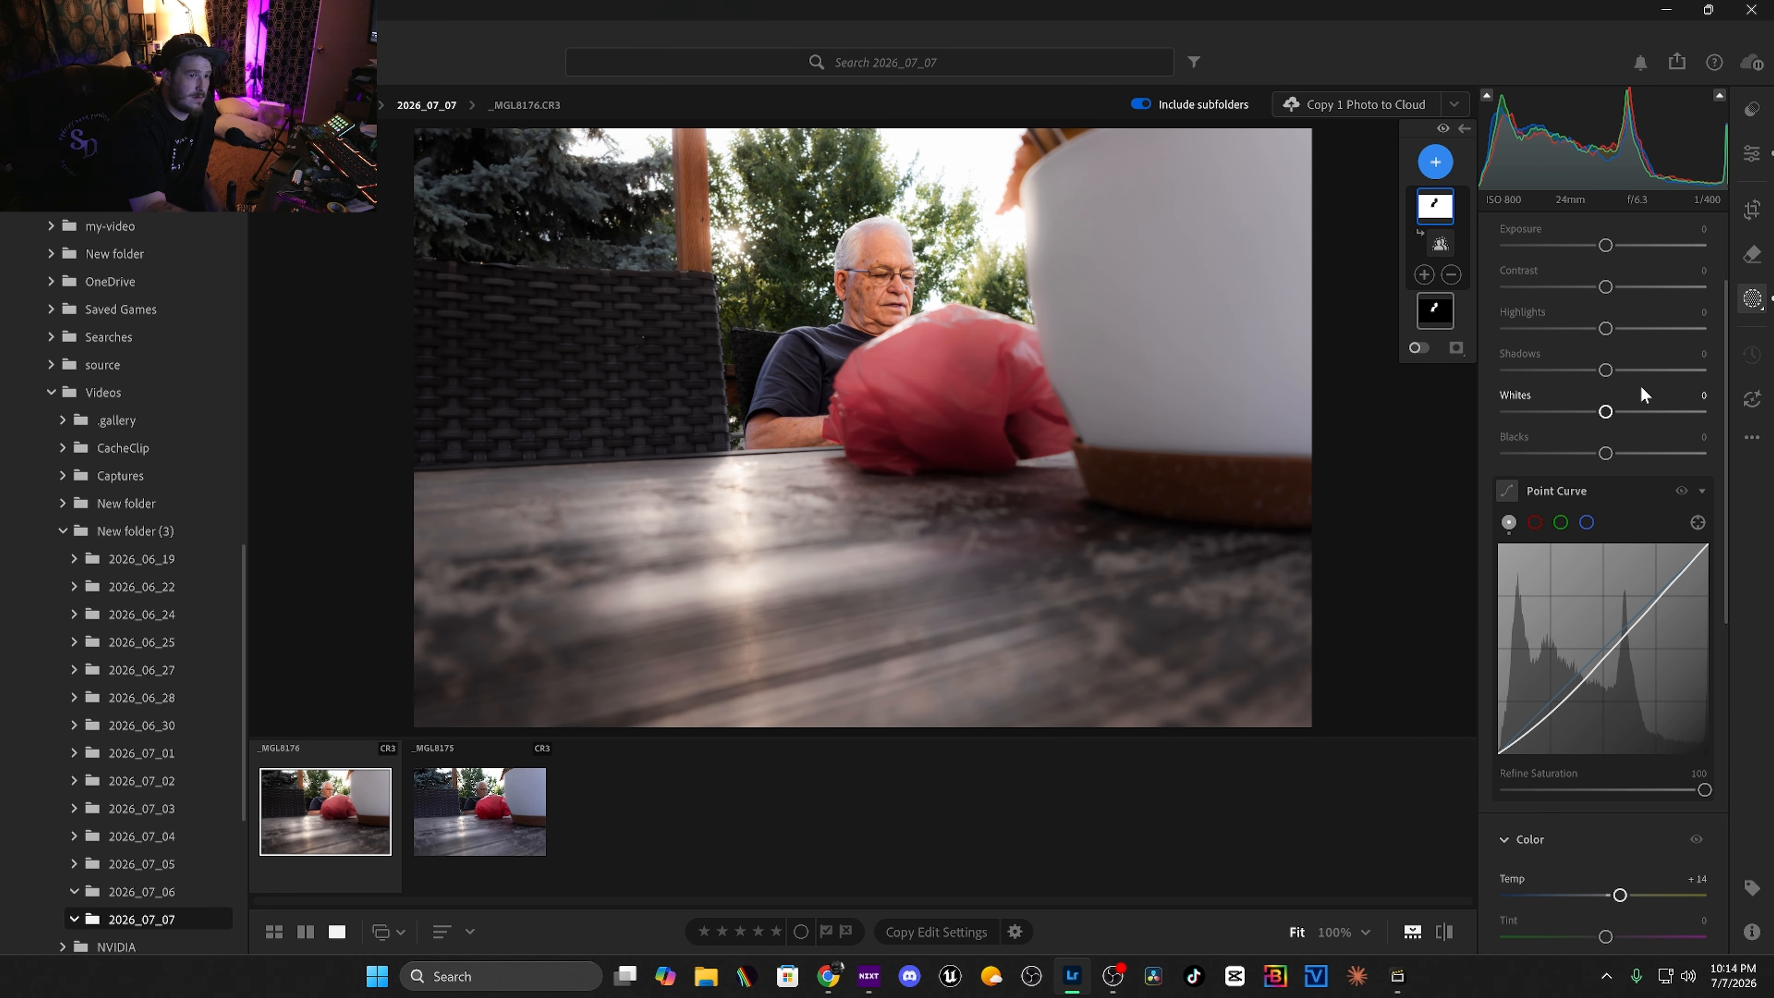
Set the background mask's whites to +9 and blacks to -21.
drag(1606, 411, 1585, 455)
Set the background mask's shadows to +15 and highlights to -21.
drag(1613, 372, 1626, 371)
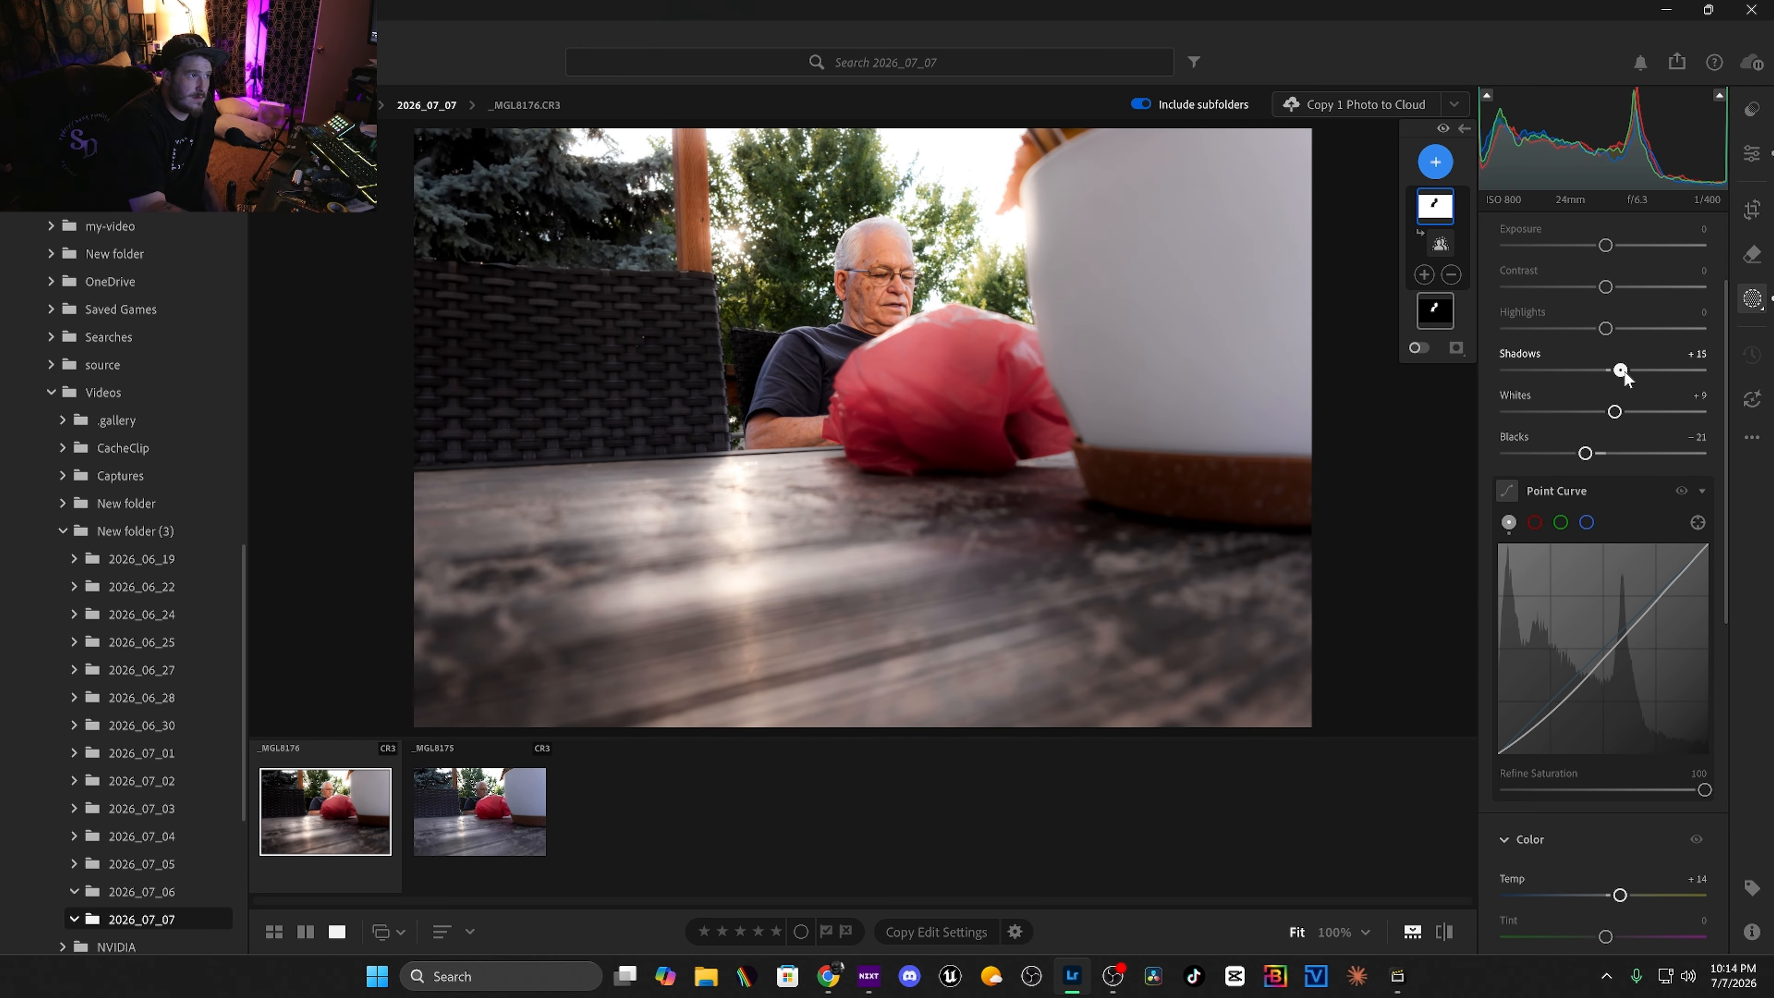
mouse_move(1605, 328)
mouse_down()
mouse_move(1559, 329)
mouse_move(1584, 330)
mouse_up()
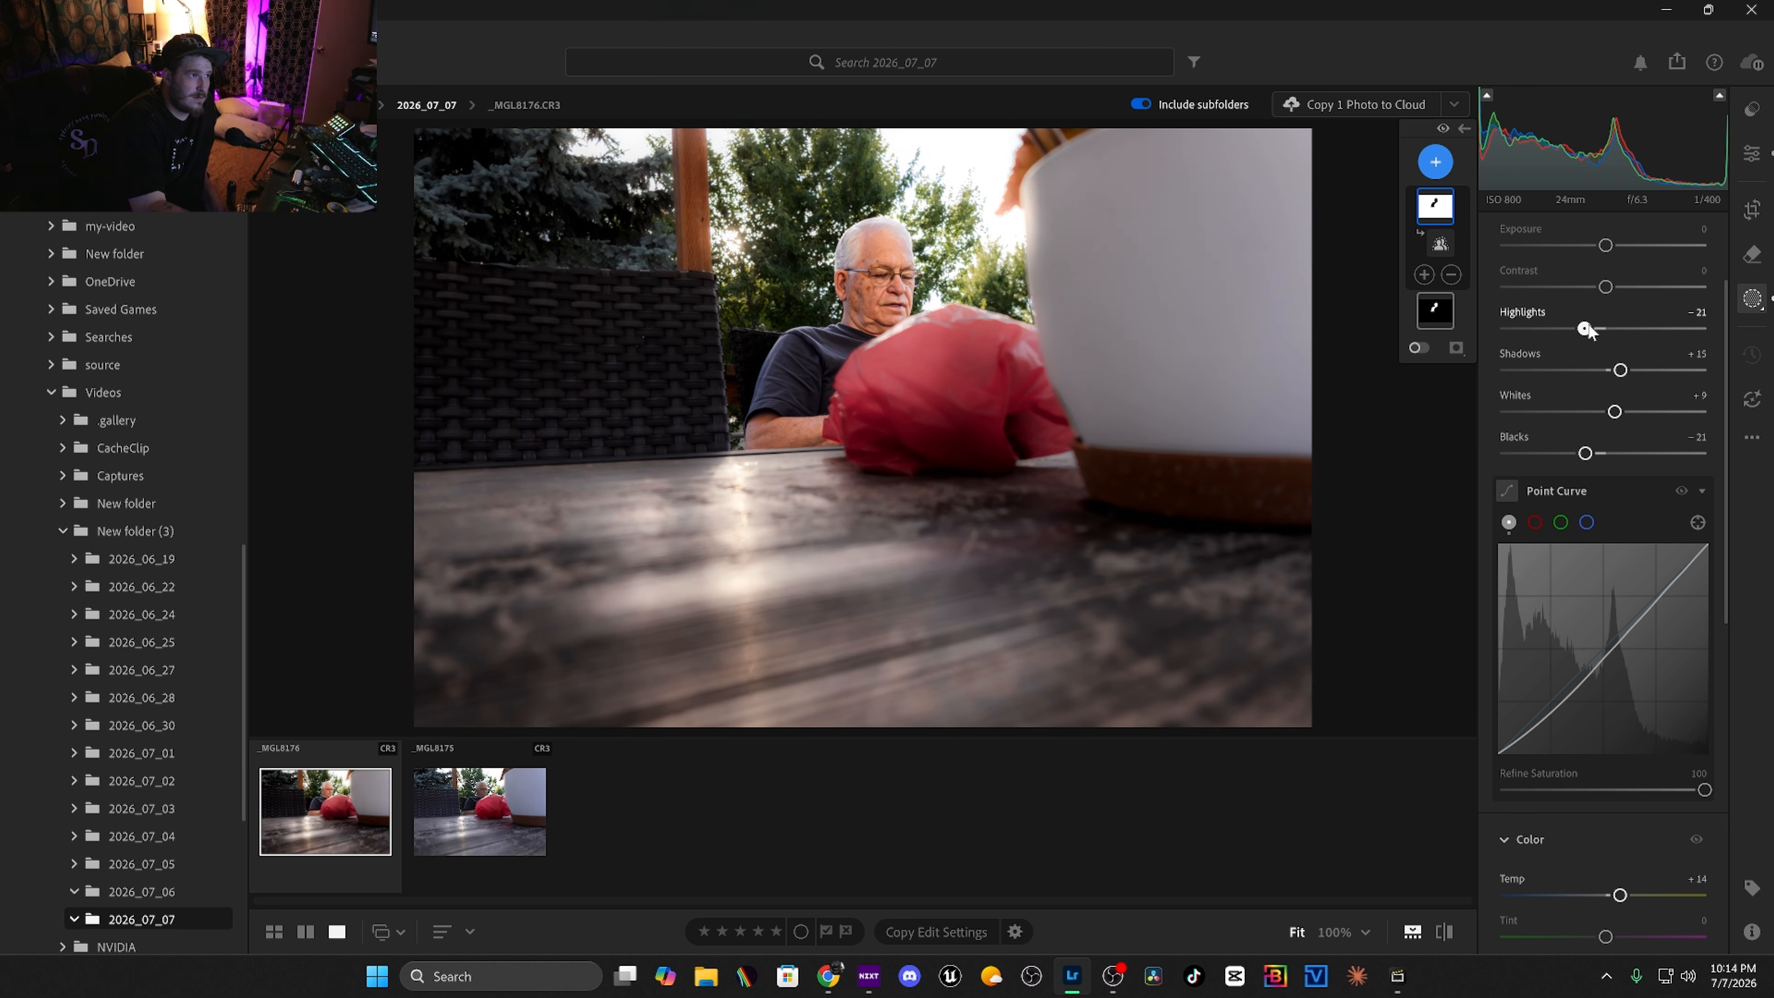
Set the background mask's contrast to +9 and its exposure to +0.12.
drag(1604, 288, 1618, 253)
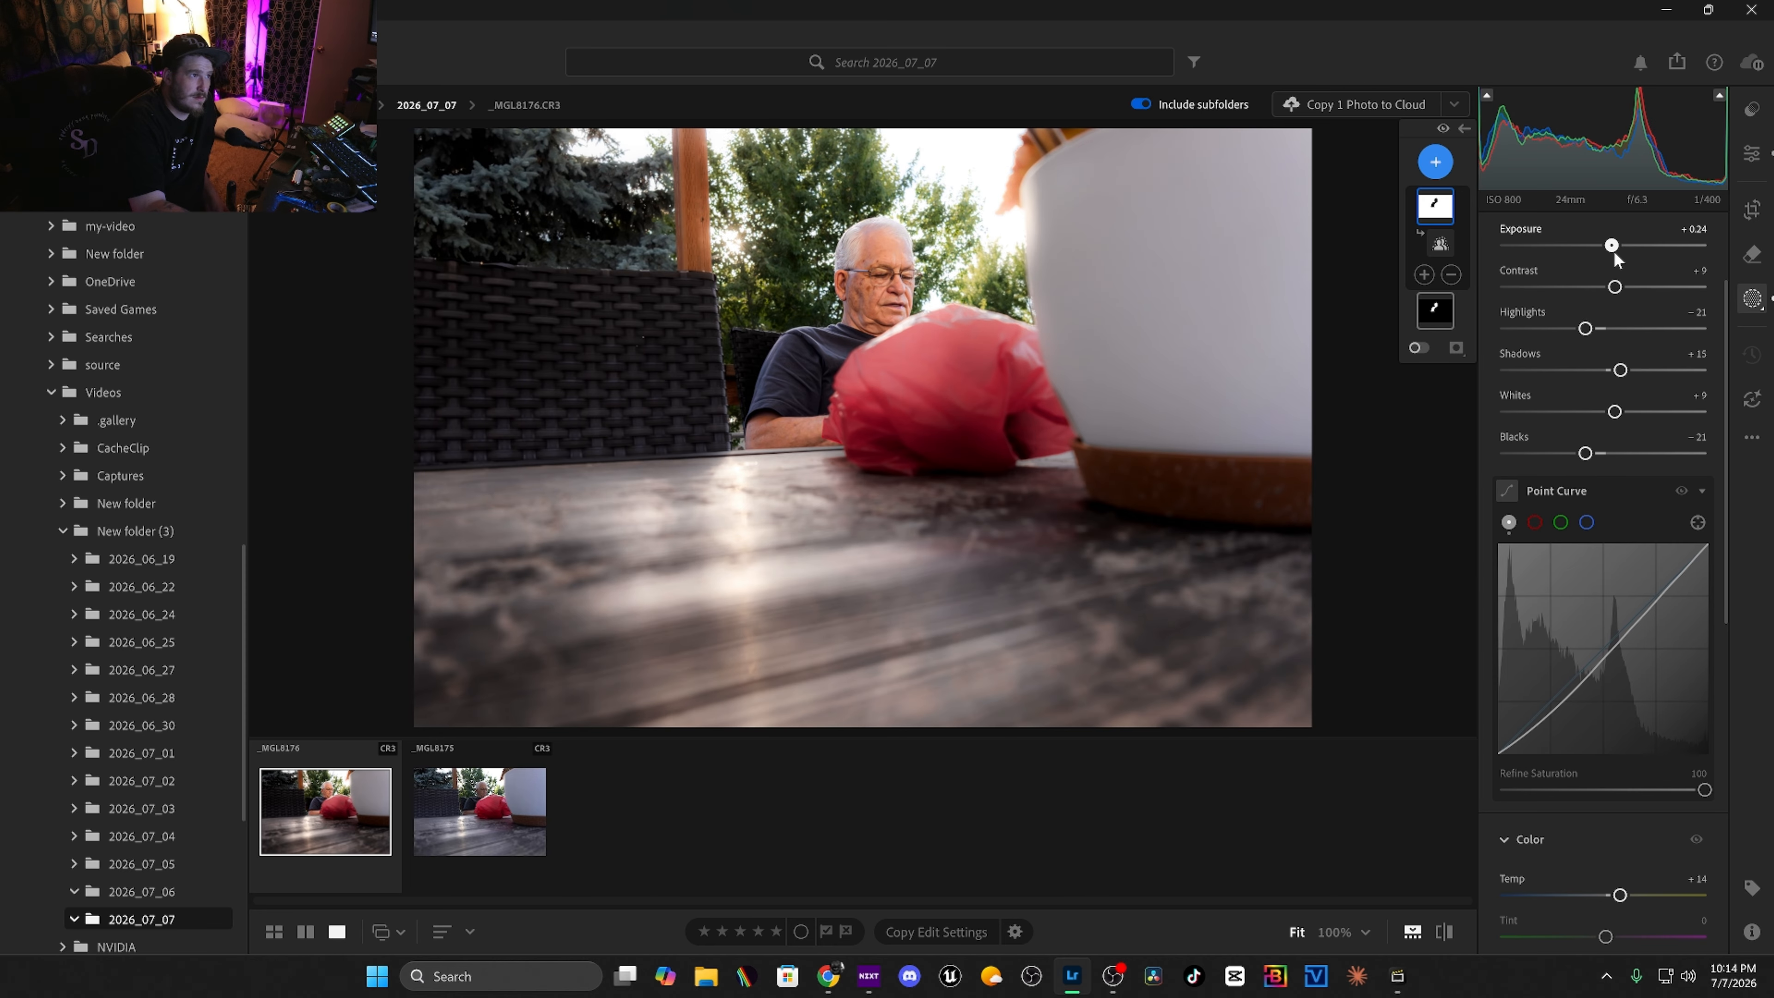
drag(1615, 259, 1608, 249)
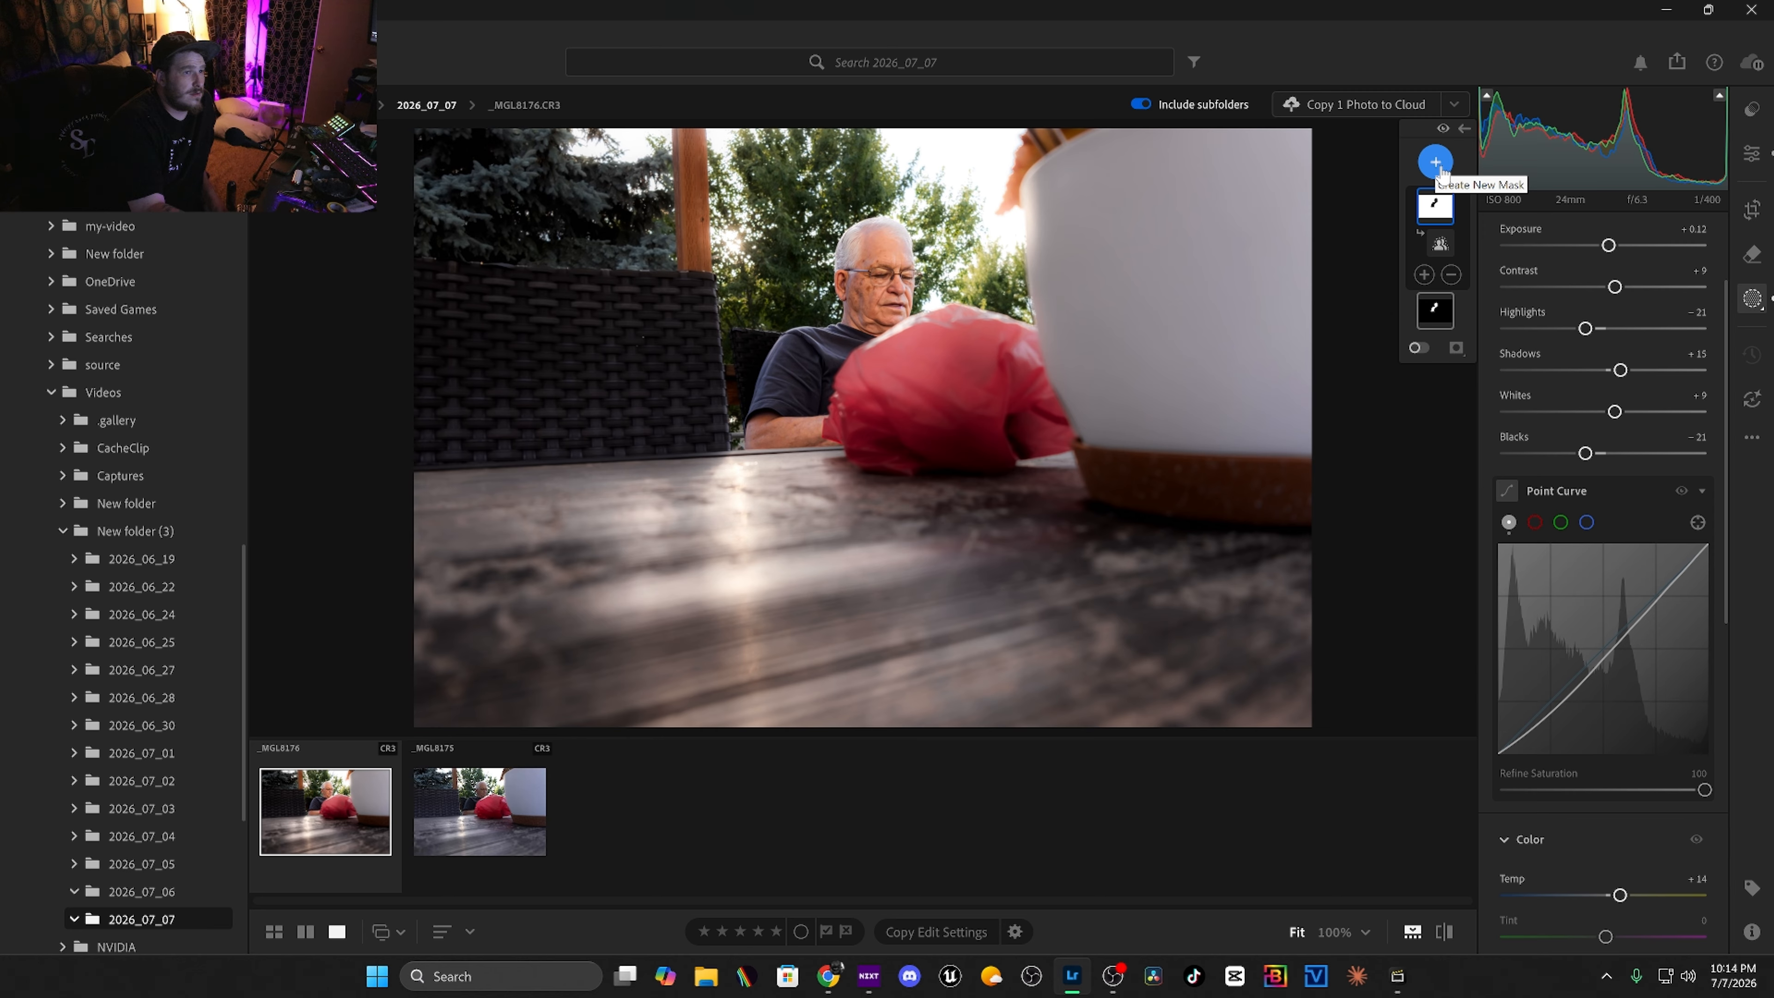
Add a linear gradient mask darkening the photo's upper-left area and set its exposure to -0.32.
click(1436, 163)
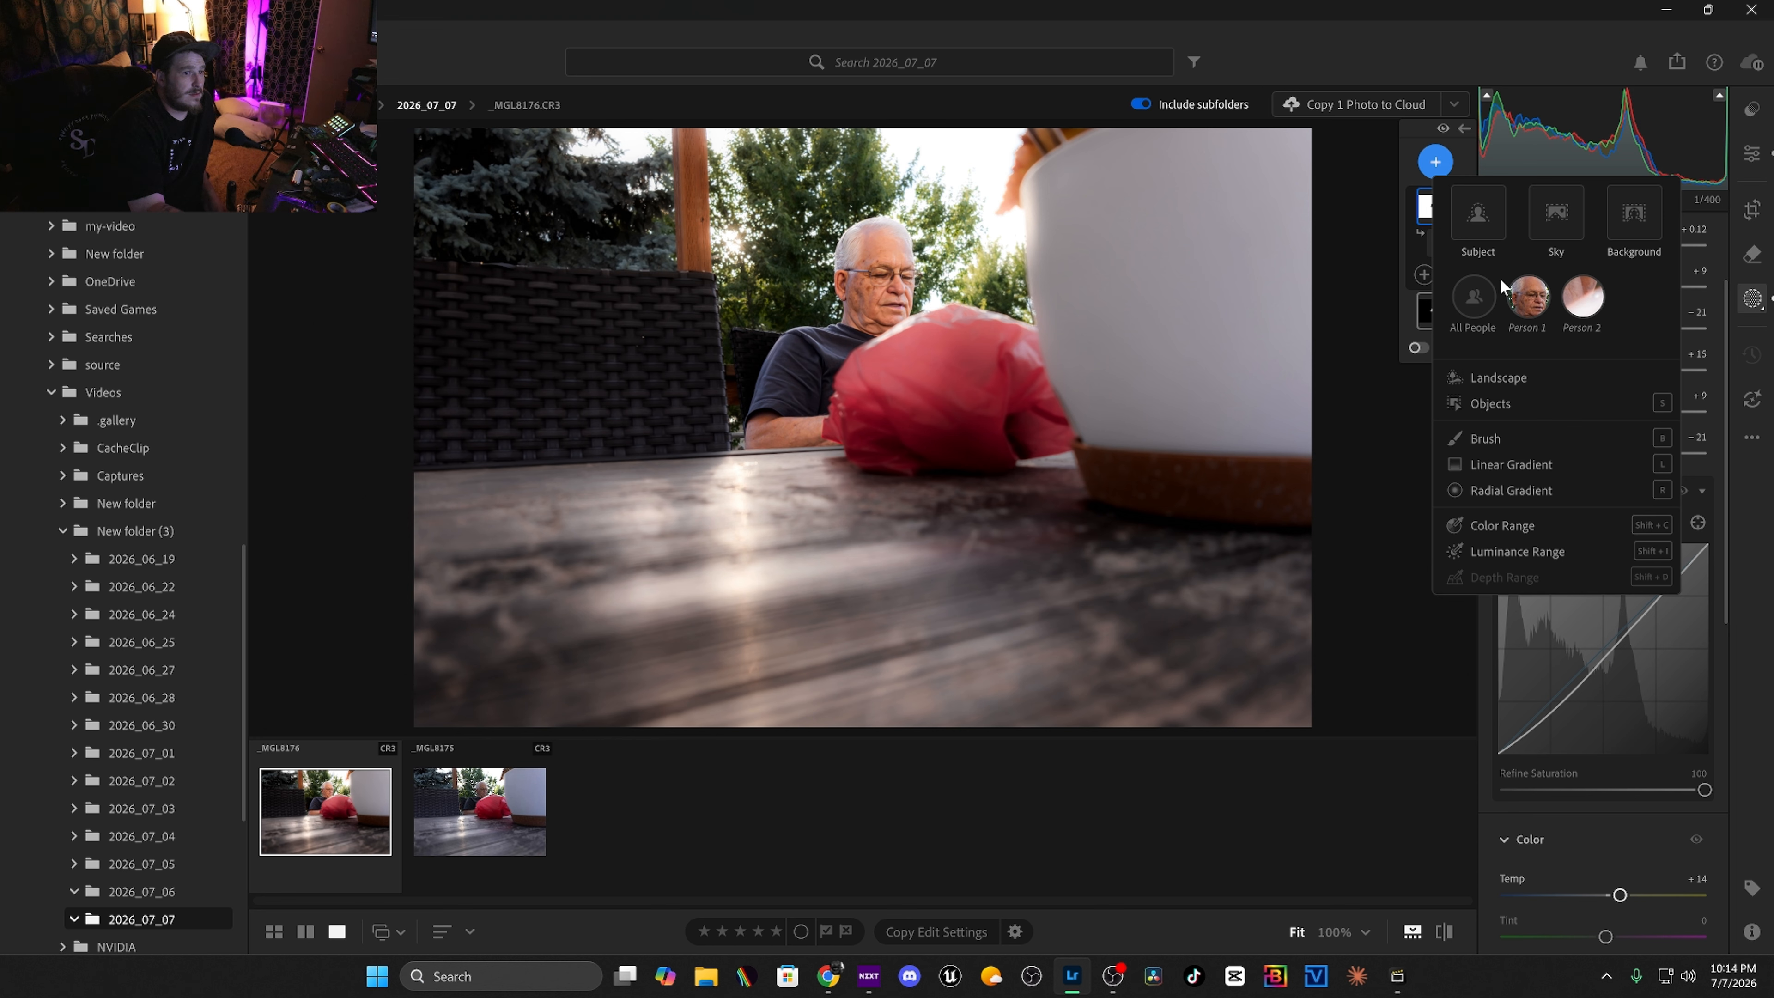
click(1514, 469)
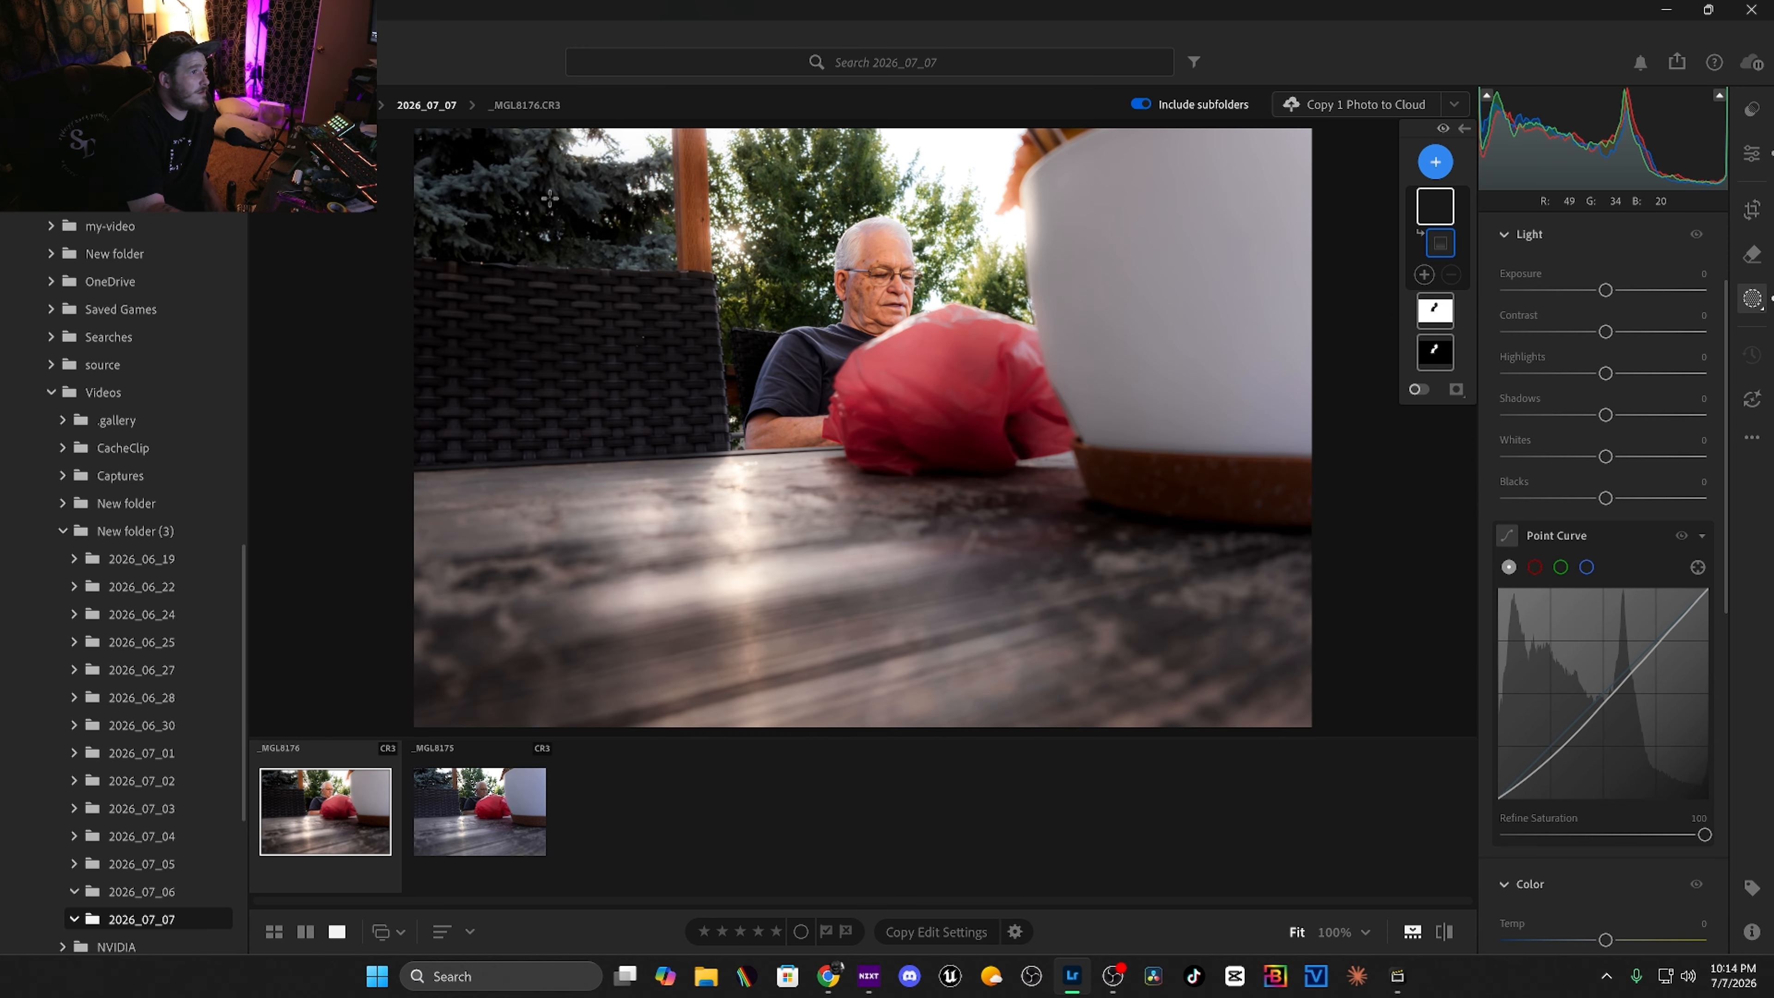
drag(815, 364, 842, 372)
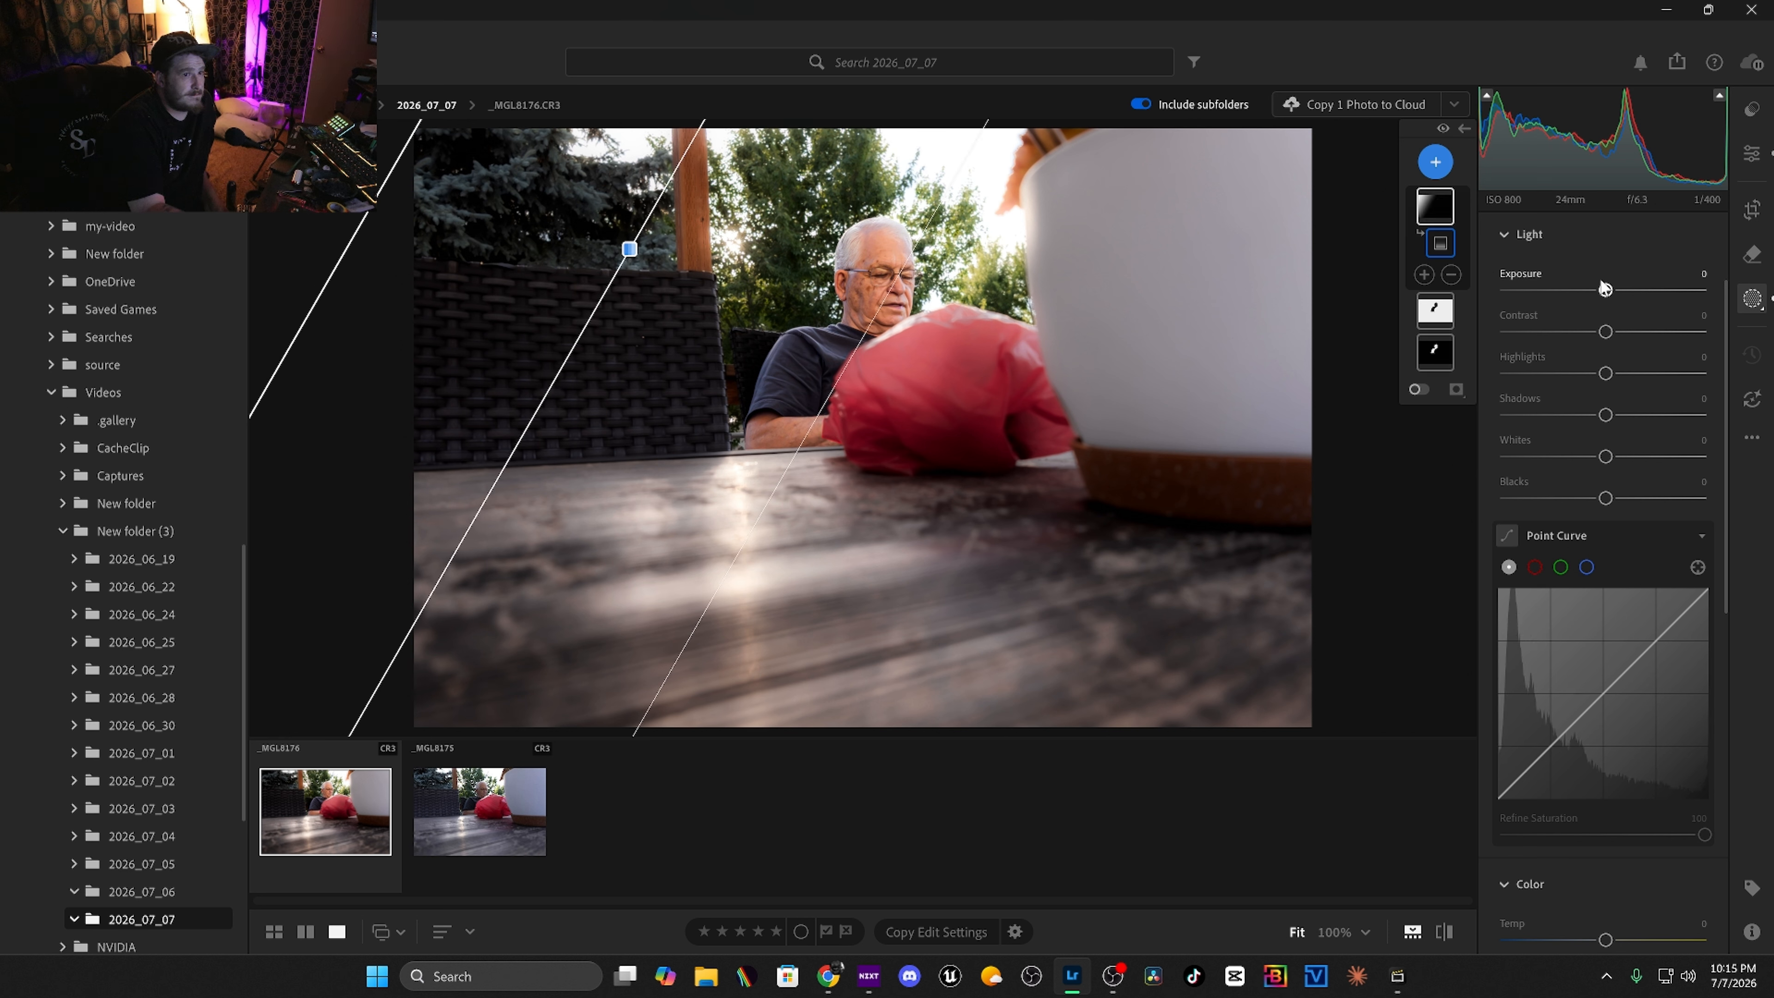
mouse_move(1603, 291)
mouse_down()
mouse_move(1579, 291)
mouse_move(1597, 290)
mouse_up()
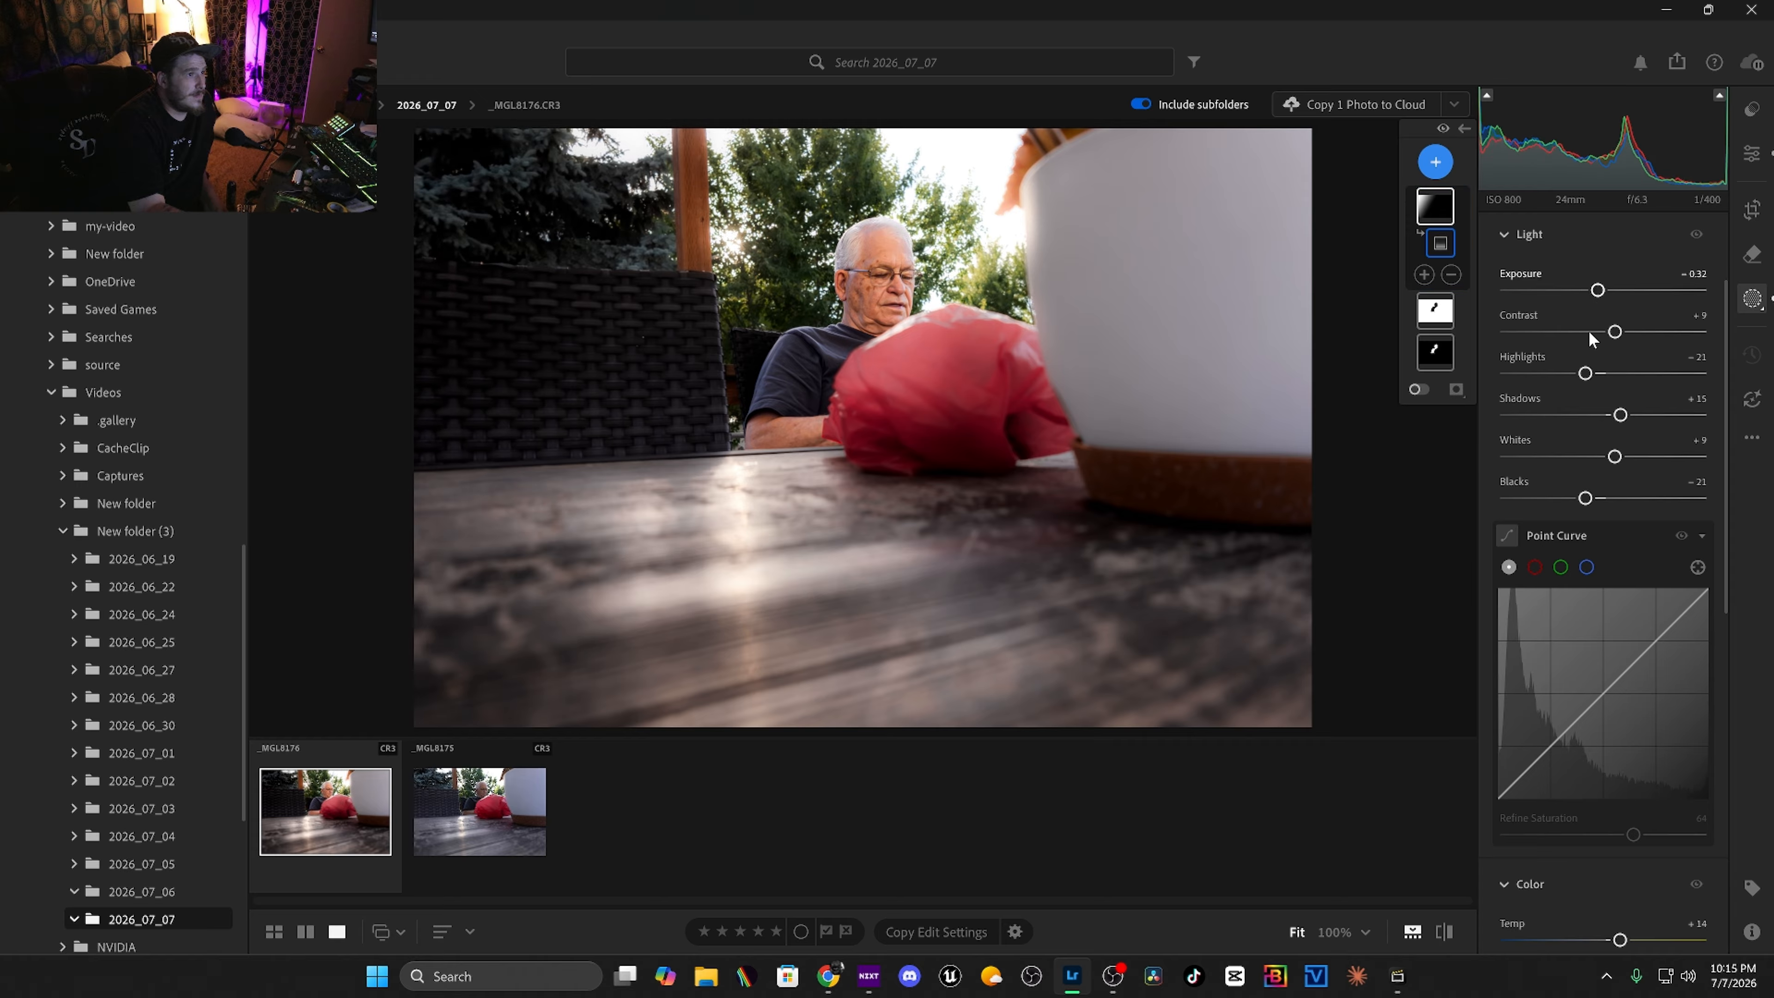
Add a linear gradient mask from the top-right corner toward the centre, with shadows +65, whites +37 and blacks +55.
click(1435, 161)
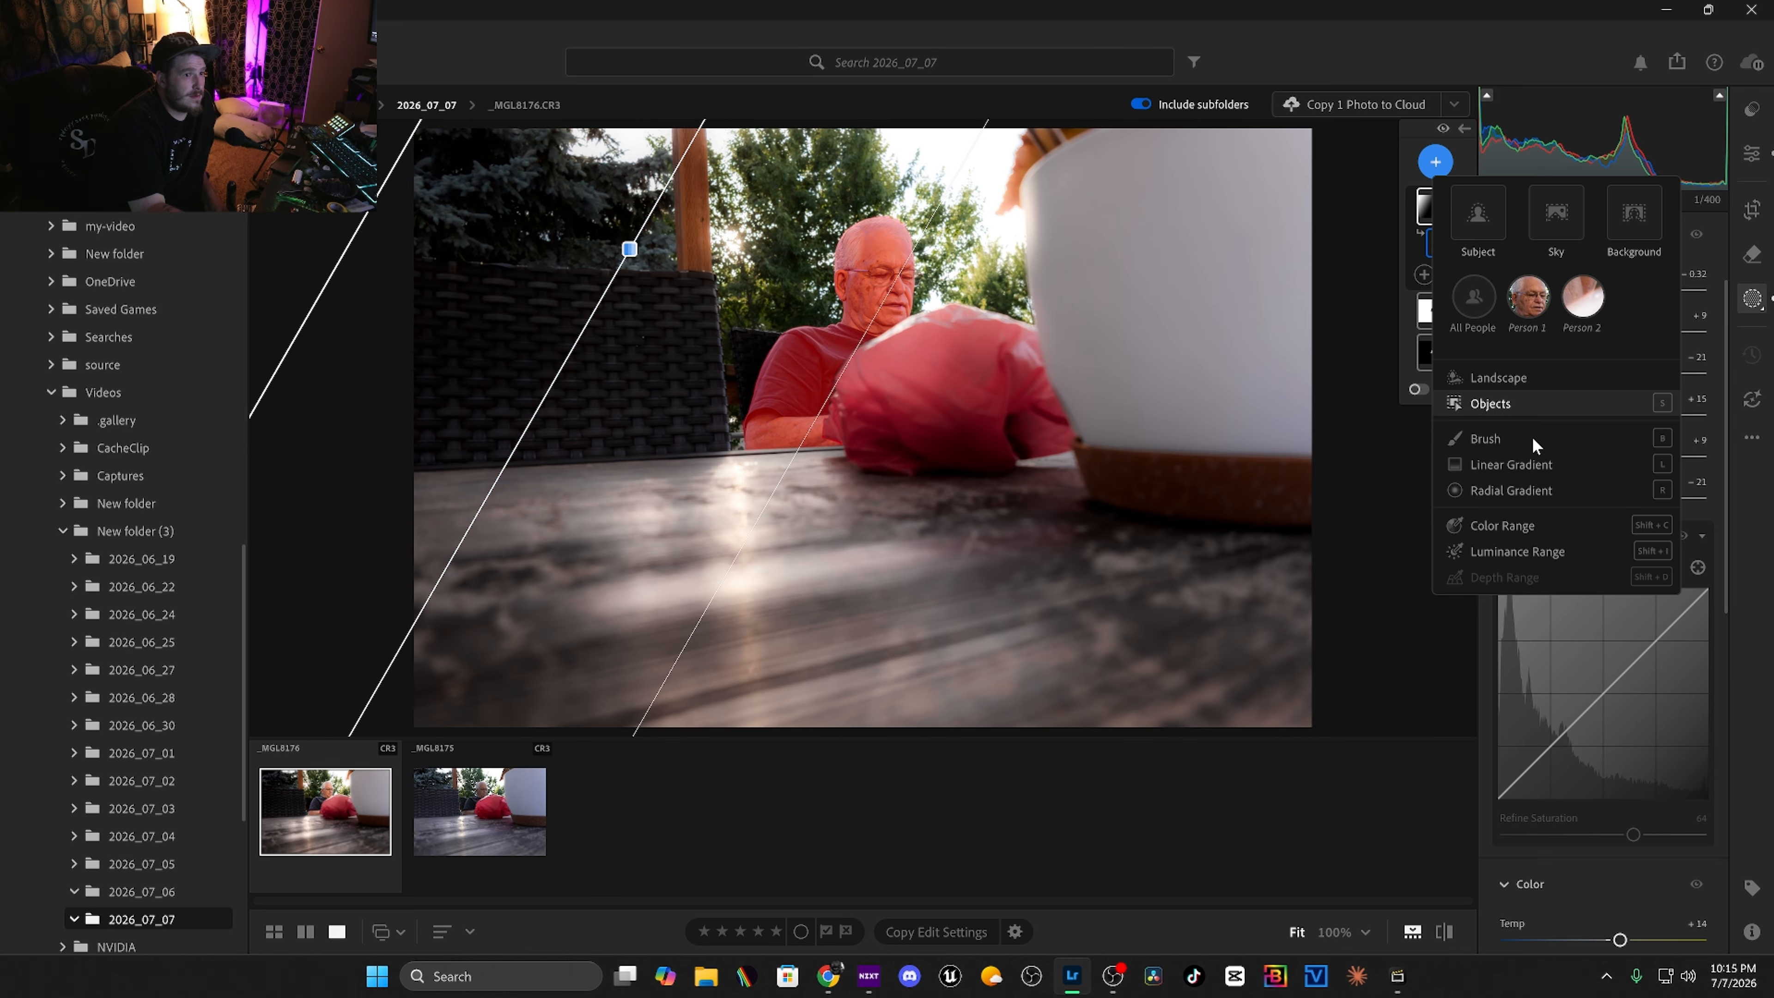
click(1533, 465)
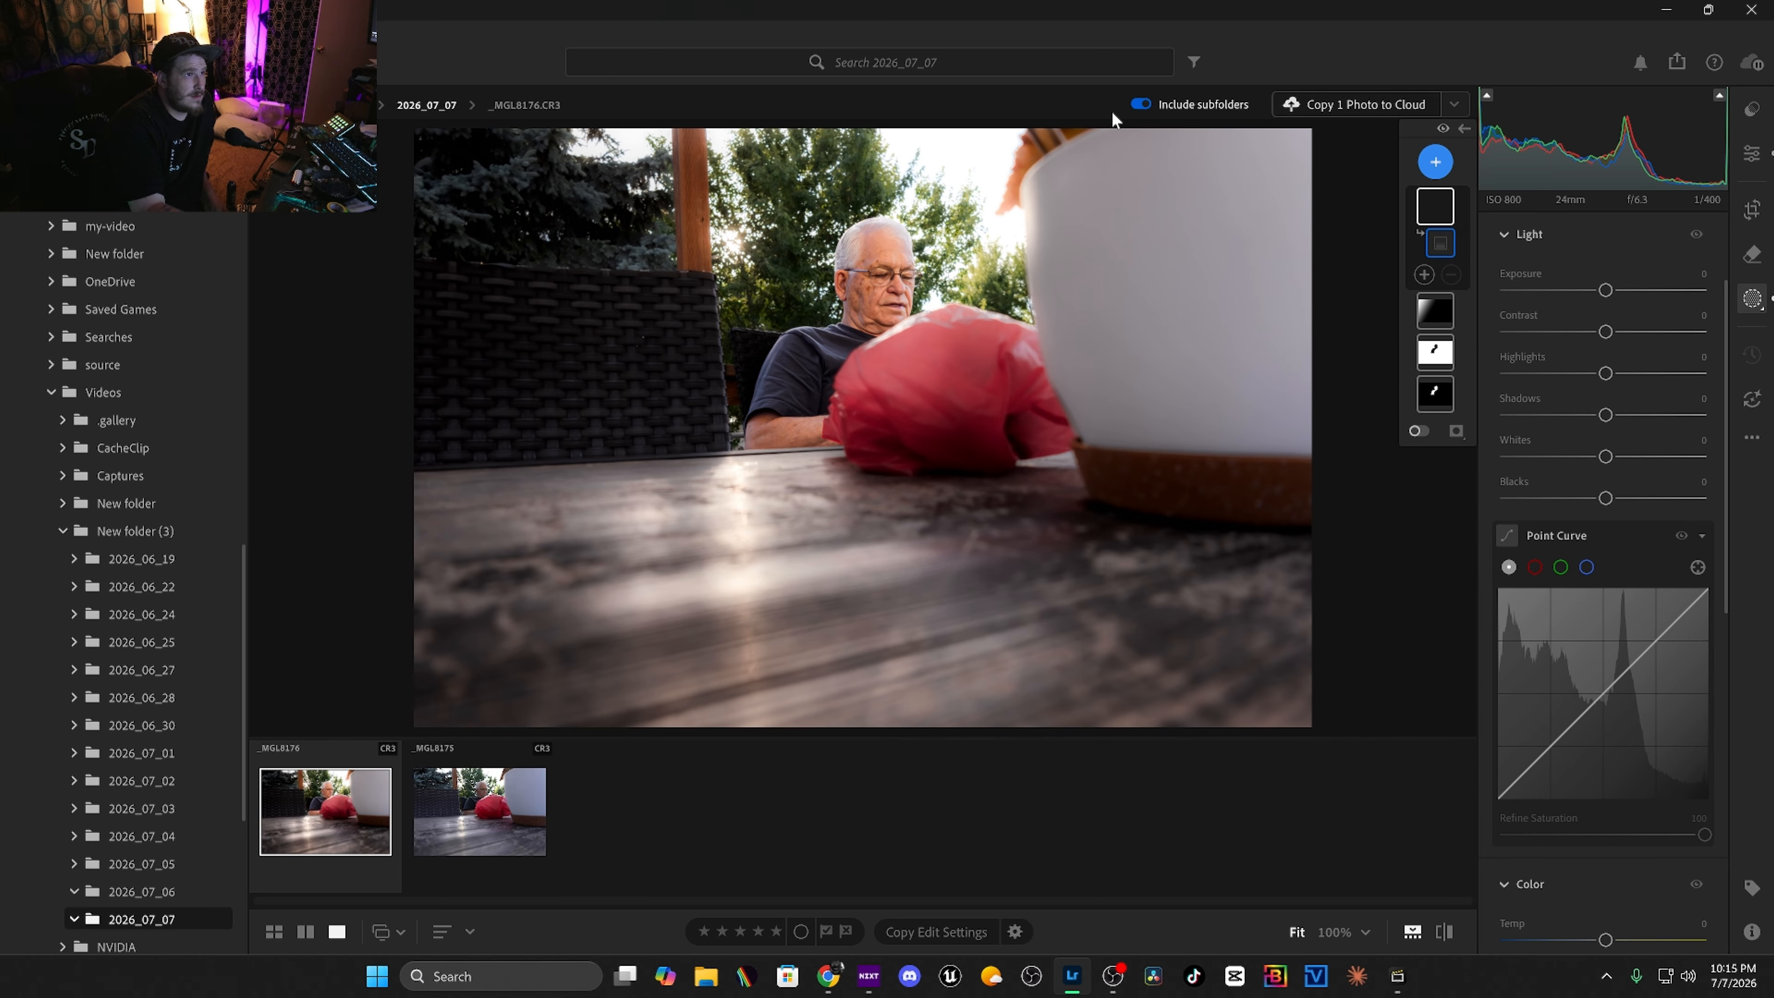
drag(1104, 124, 928, 392)
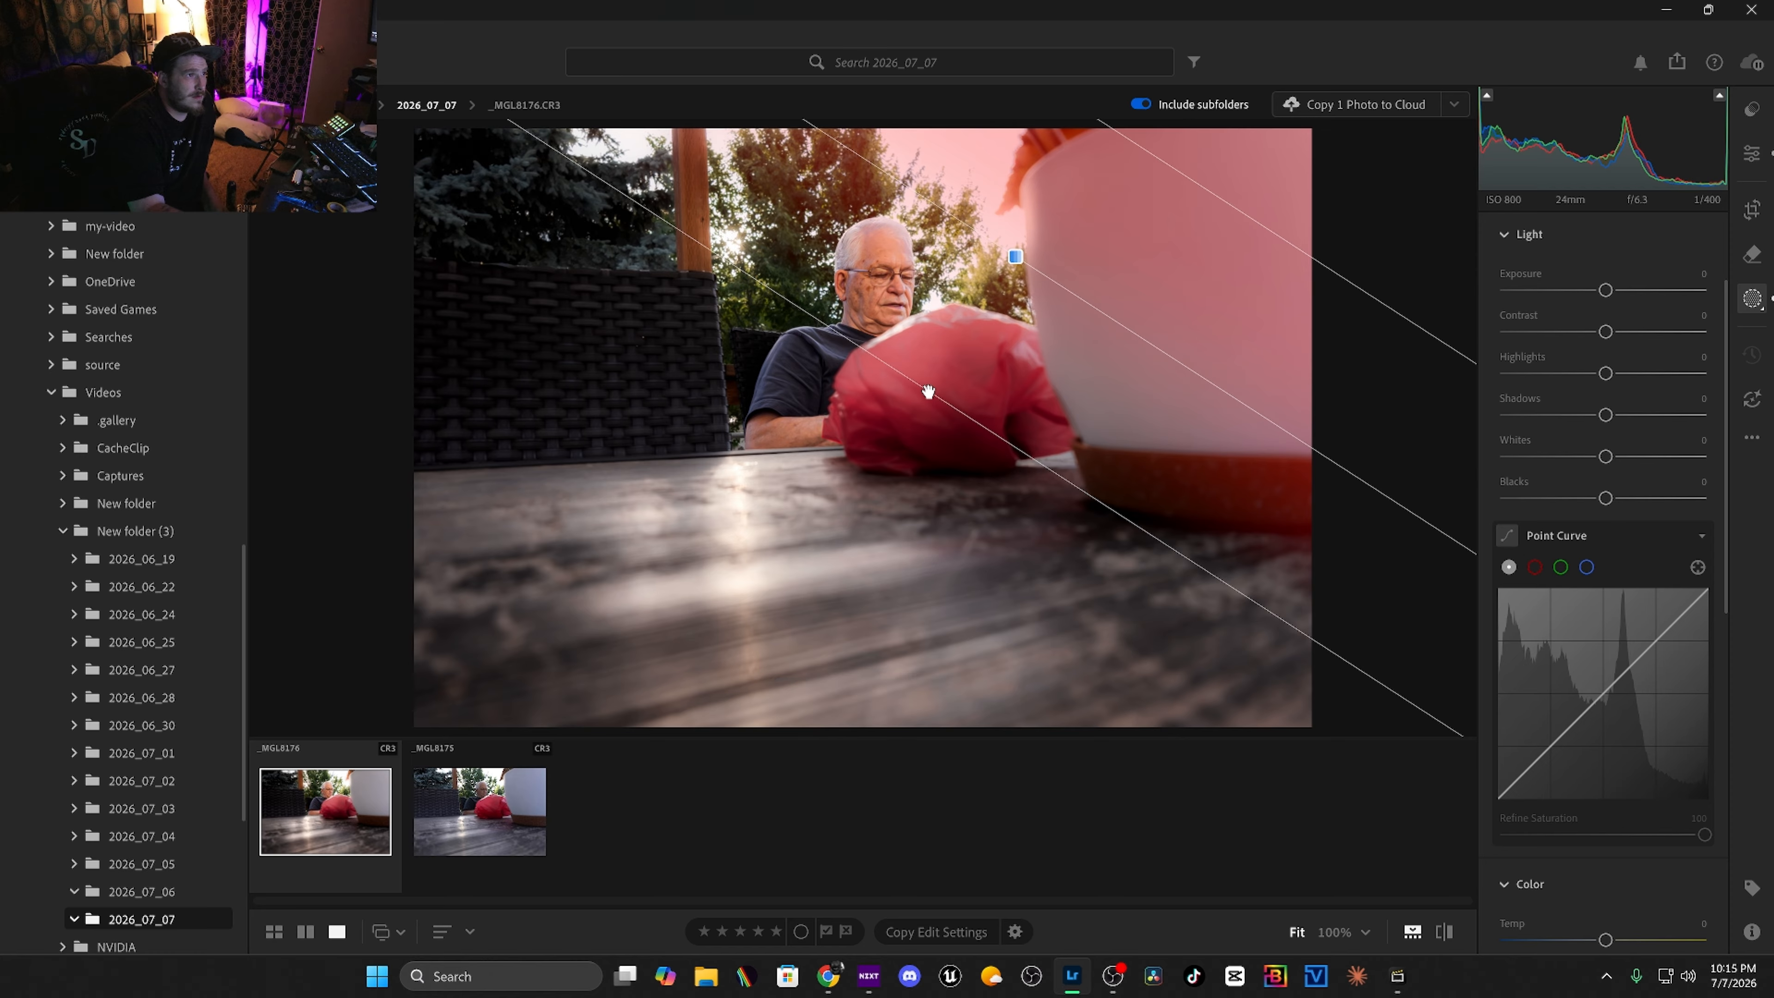
drag(1605, 498, 1672, 422)
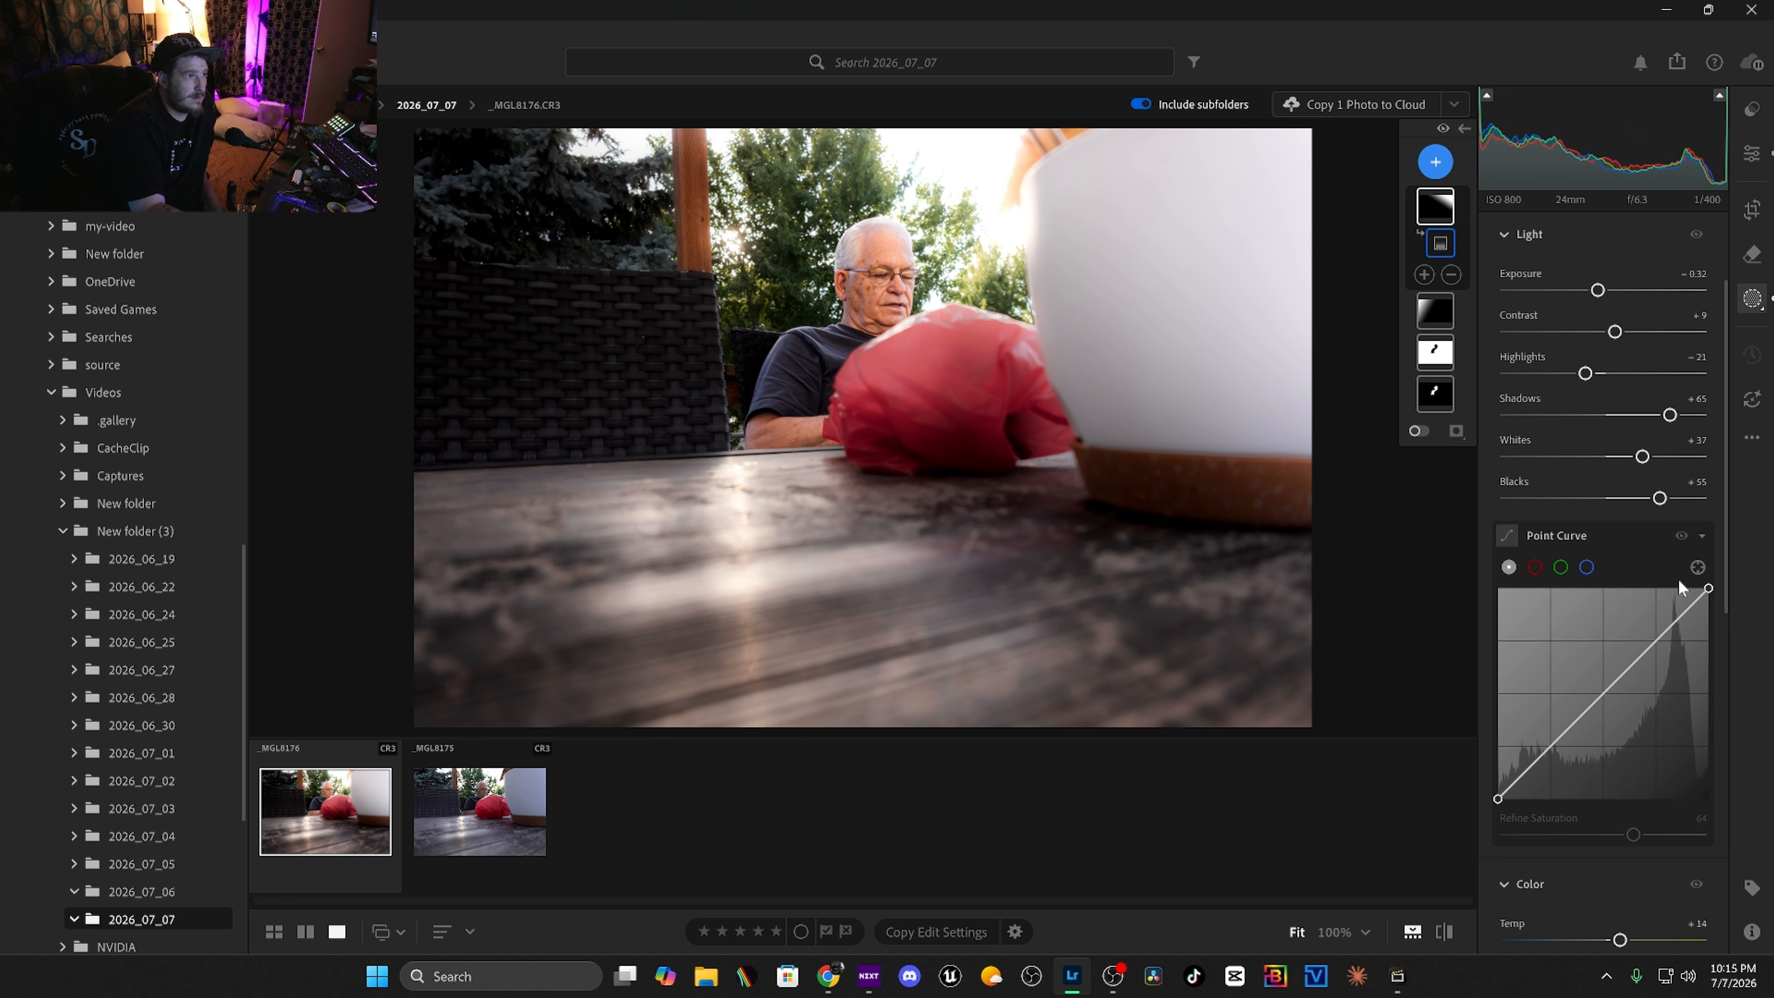
Set the top-right gradient's highlights to -39, contrast to -19 and dehaze to -20.
drag(1586, 374, 1592, 335)
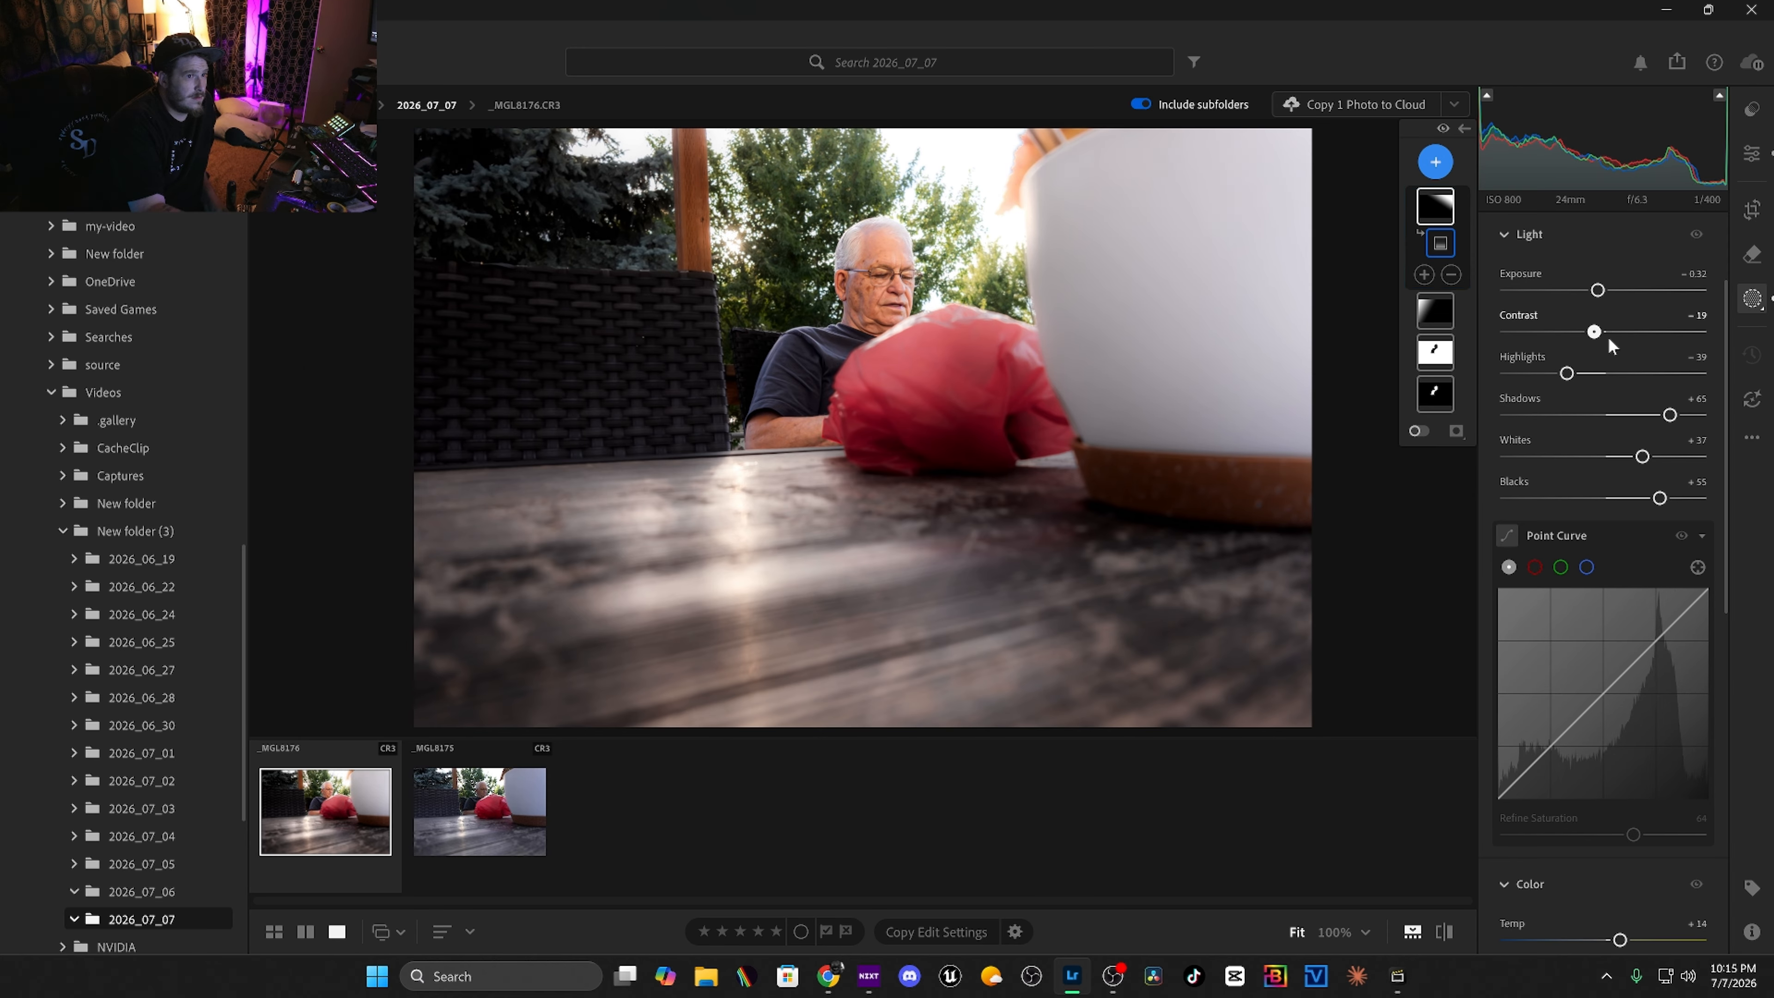
scroll(1592, 629, down, 2)
scroll(1547, 881, down, 9)
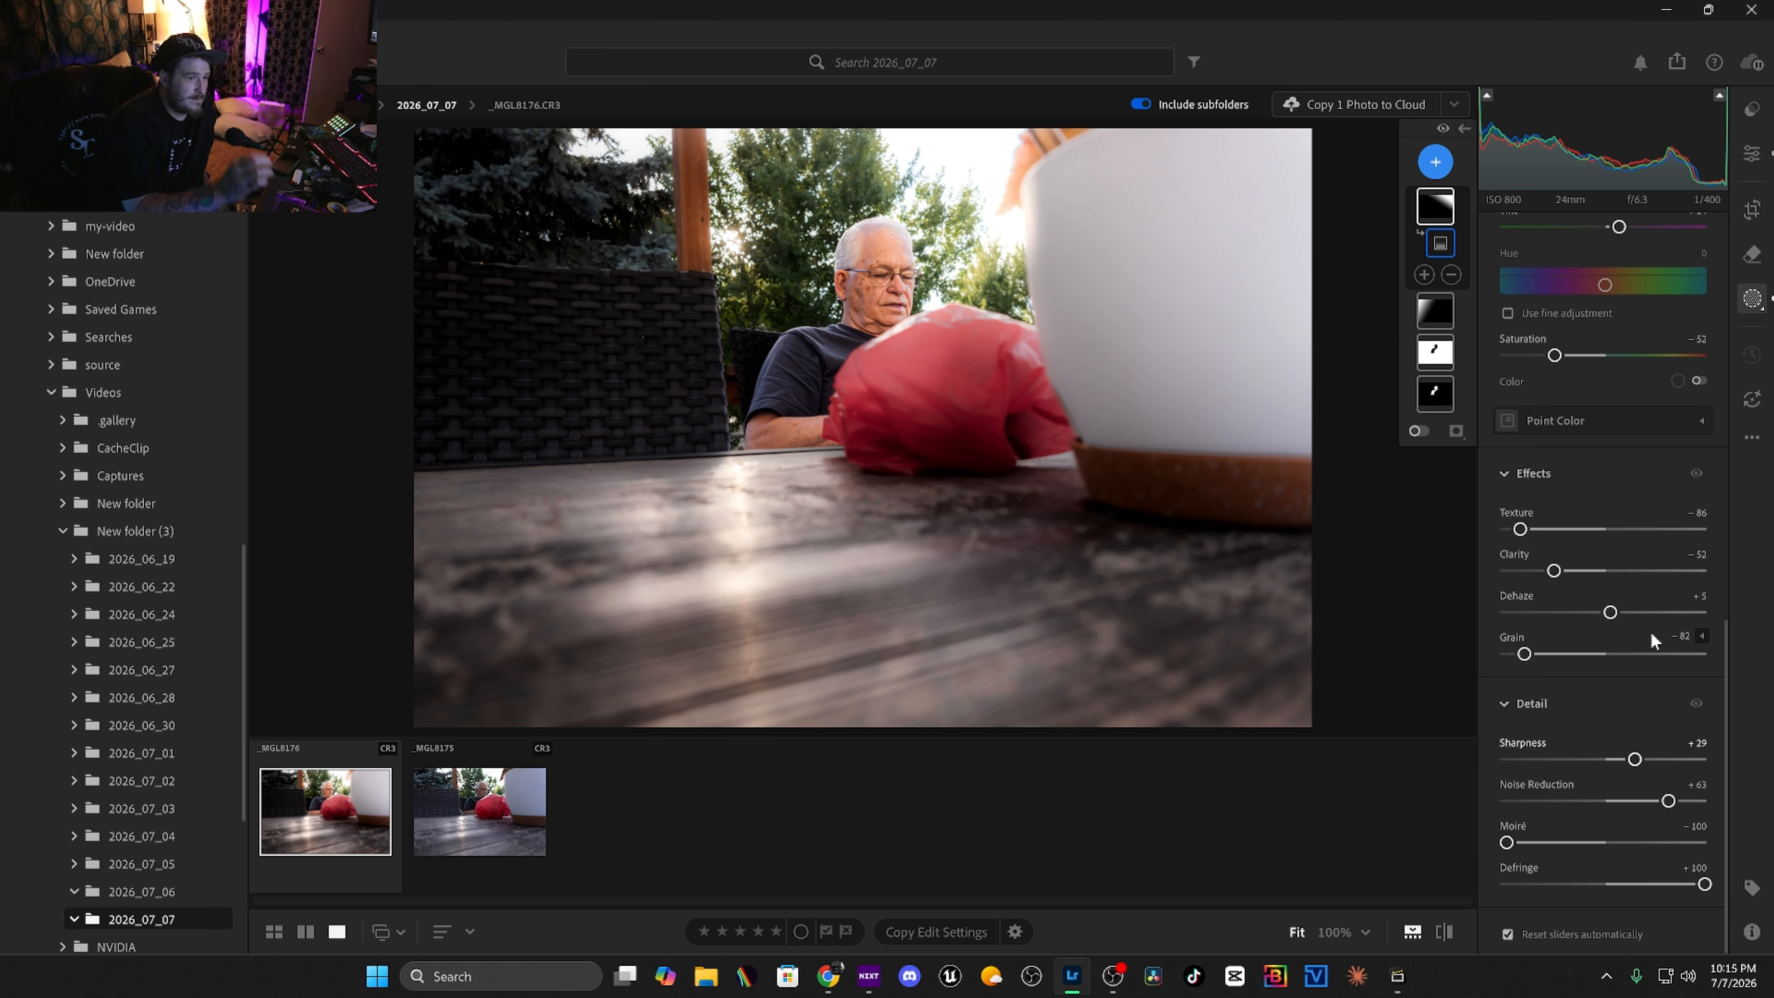
mouse_move(1606, 613)
mouse_down()
mouse_move(1567, 615)
mouse_move(1582, 614)
mouse_up()
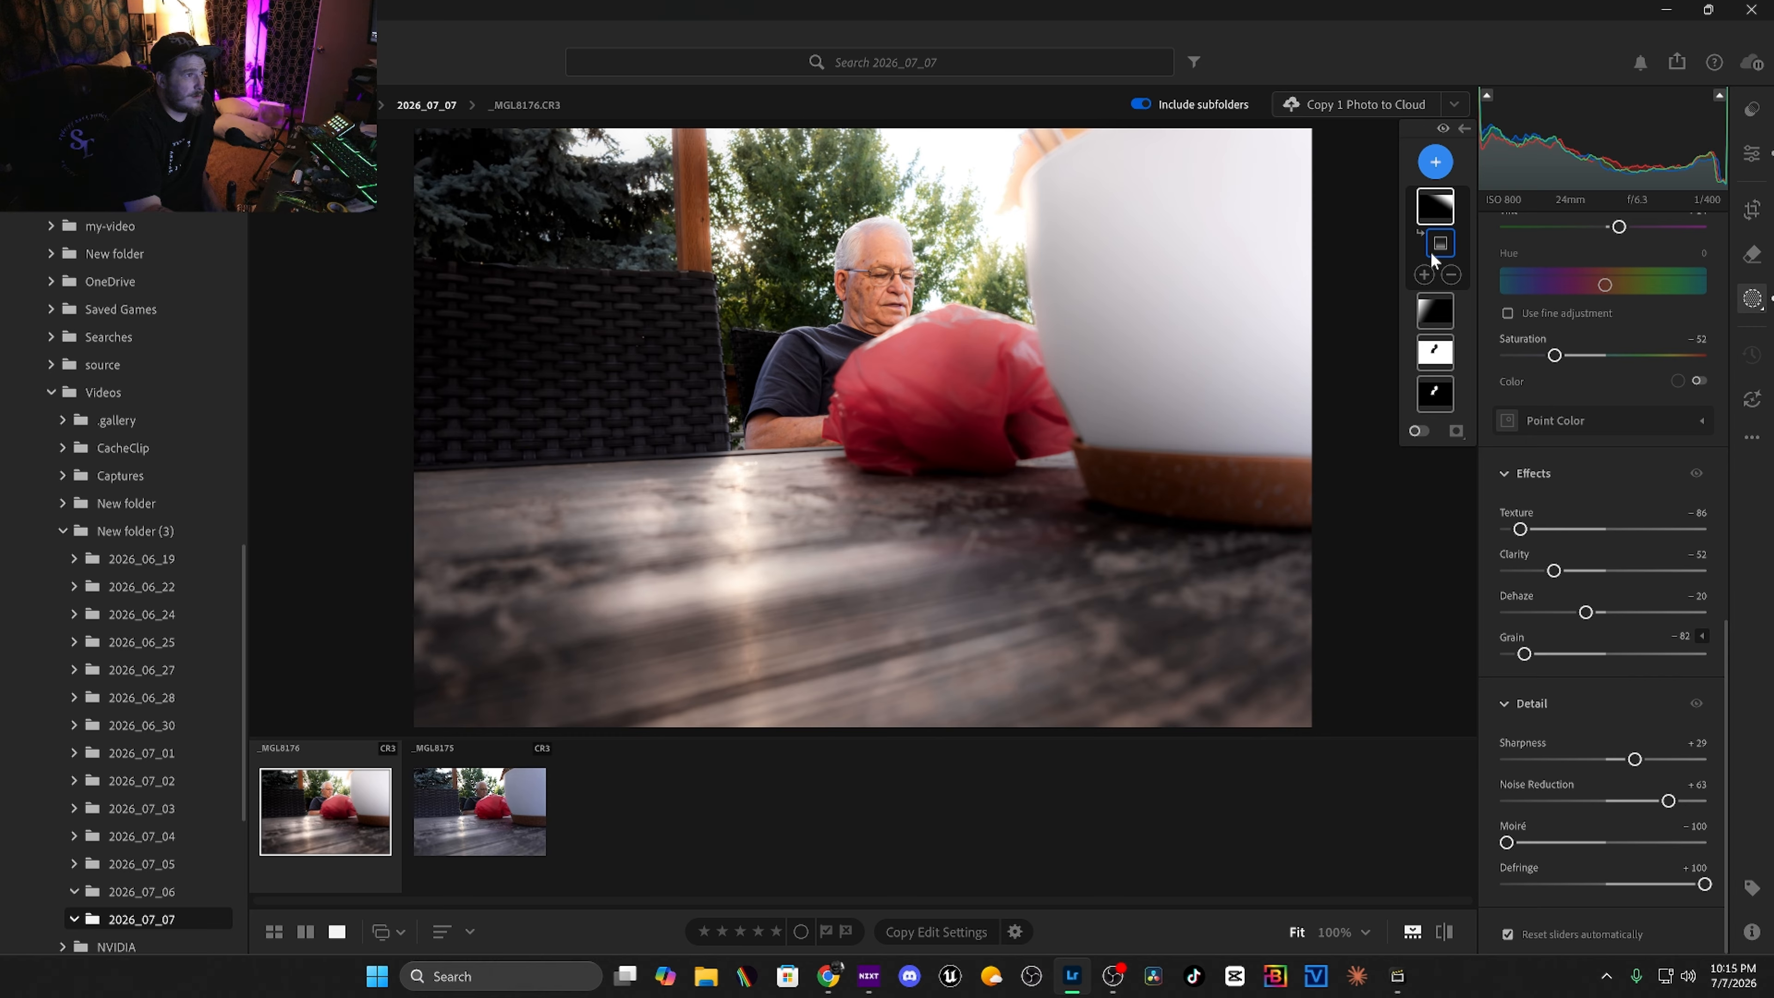
Add a linear gradient mask rising from the bottom over the table, with texture -80, clarity -71 and dehaze +57.
click(1430, 160)
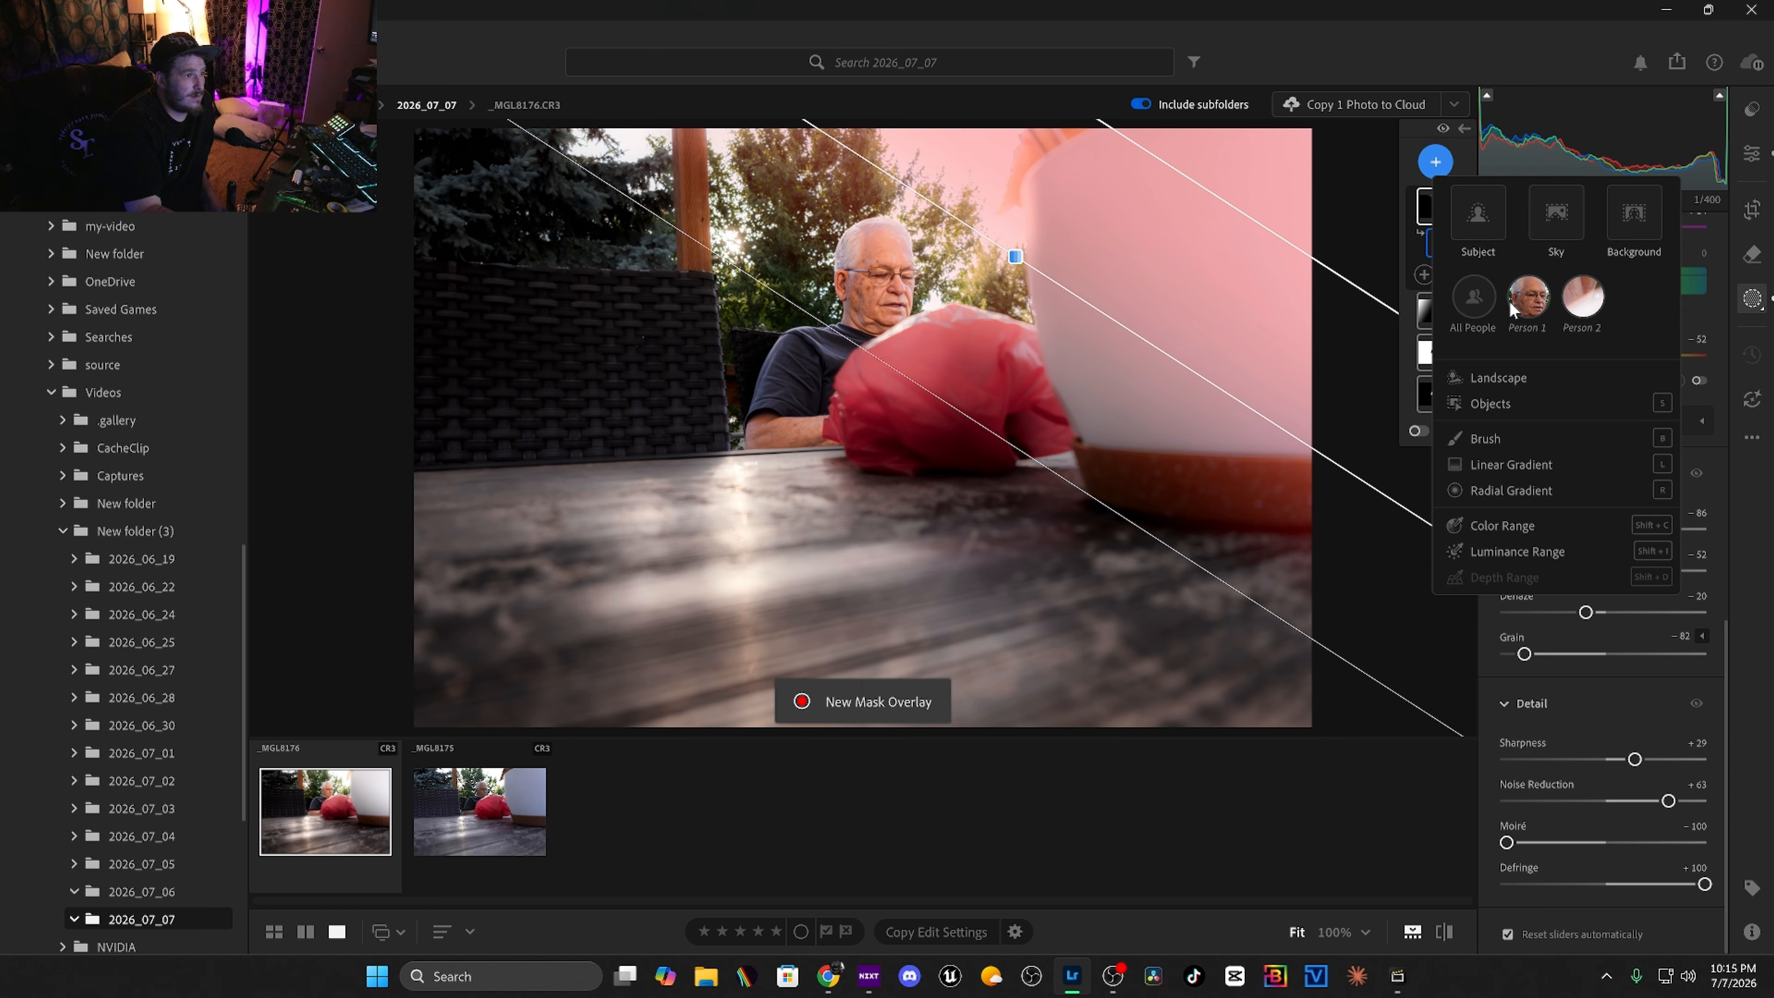
click(1535, 469)
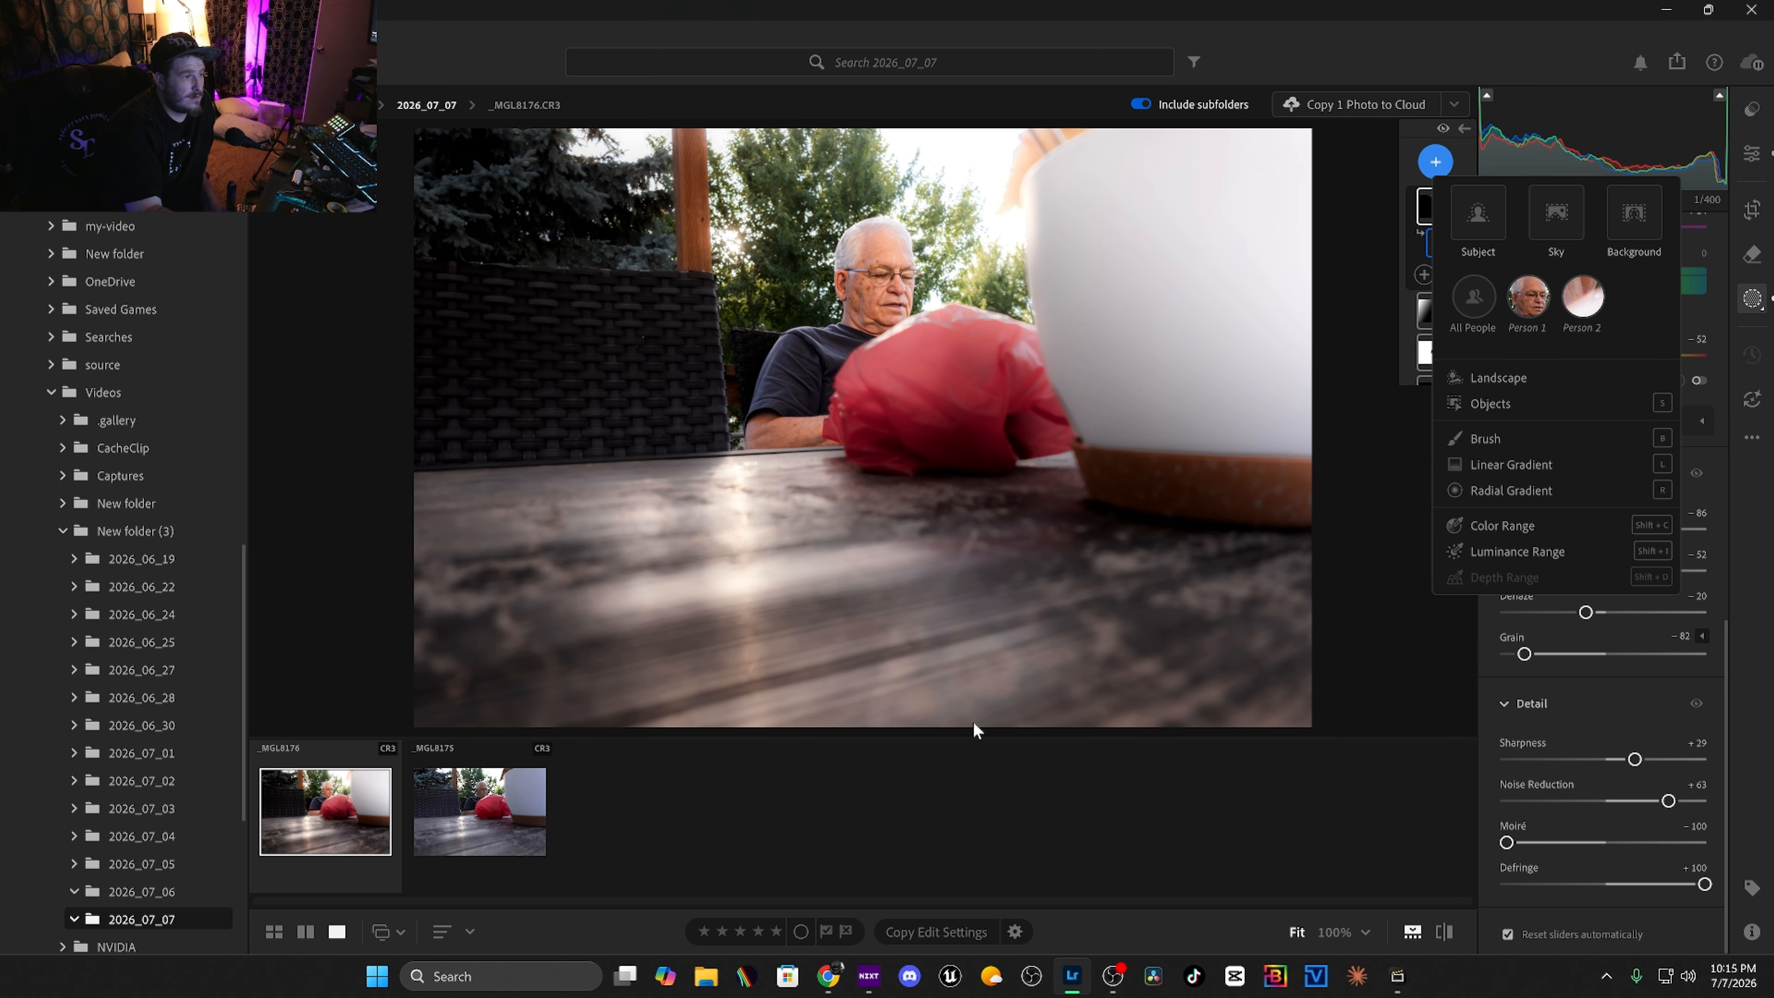
drag(916, 643, 862, 412)
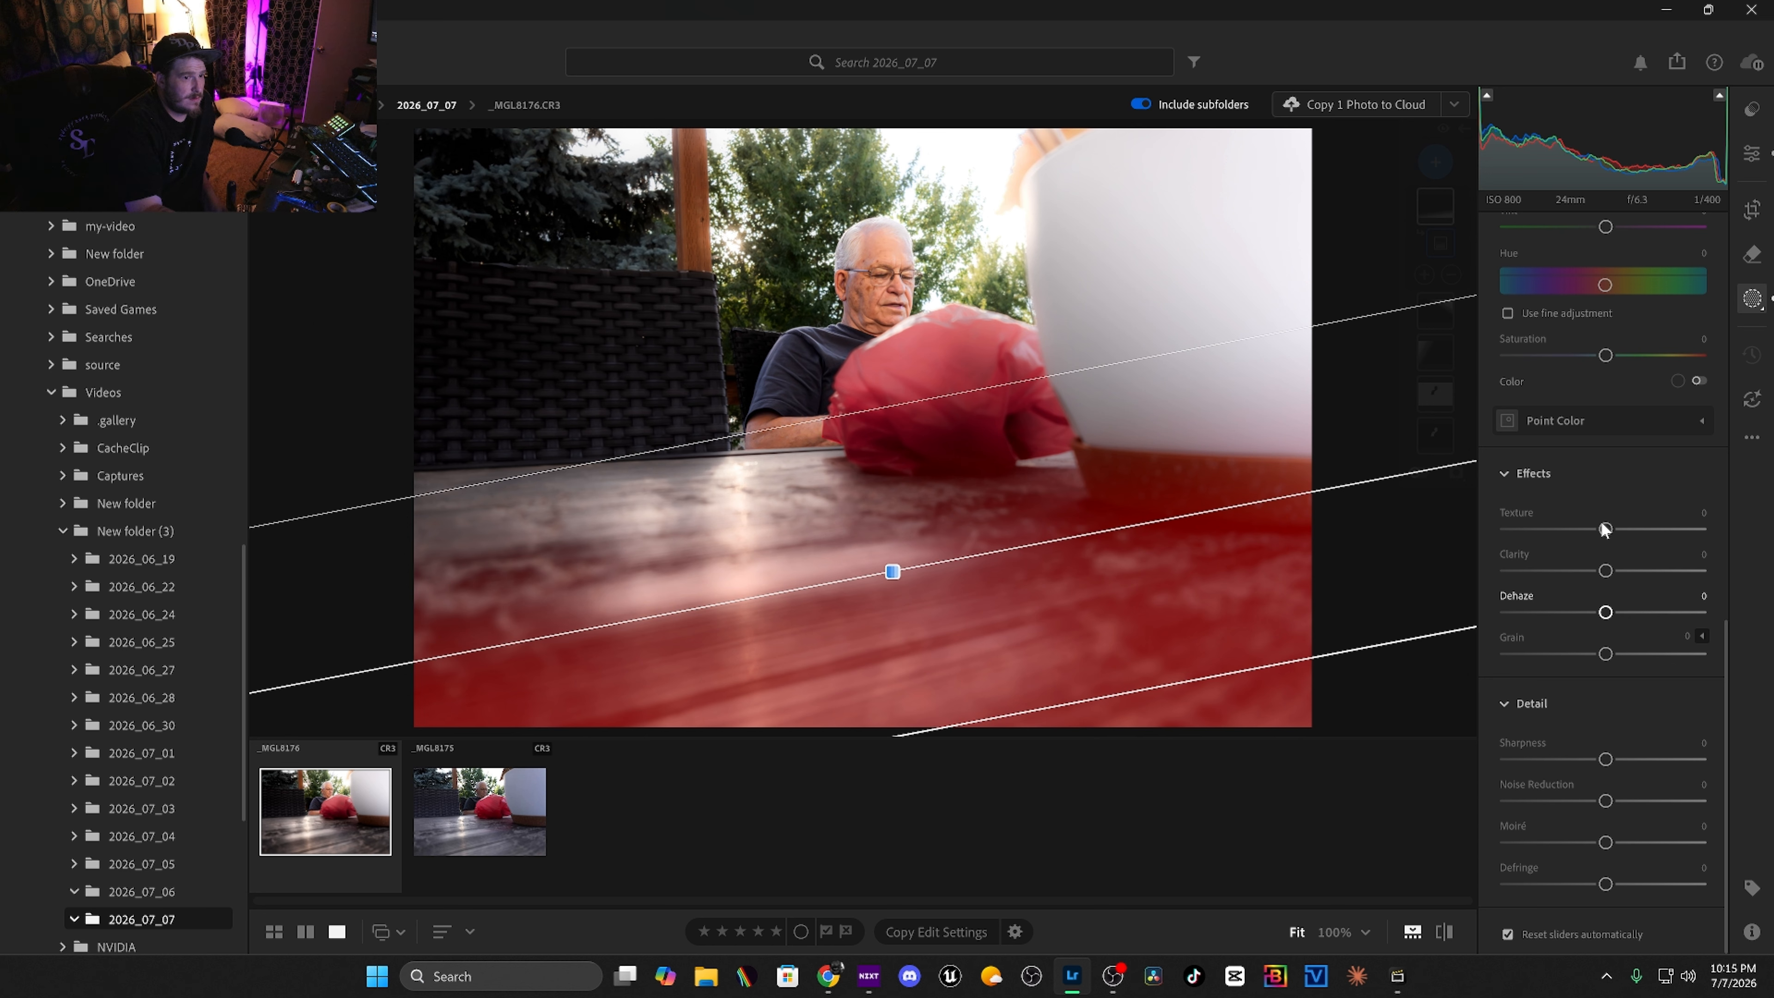
drag(1604, 529, 1661, 614)
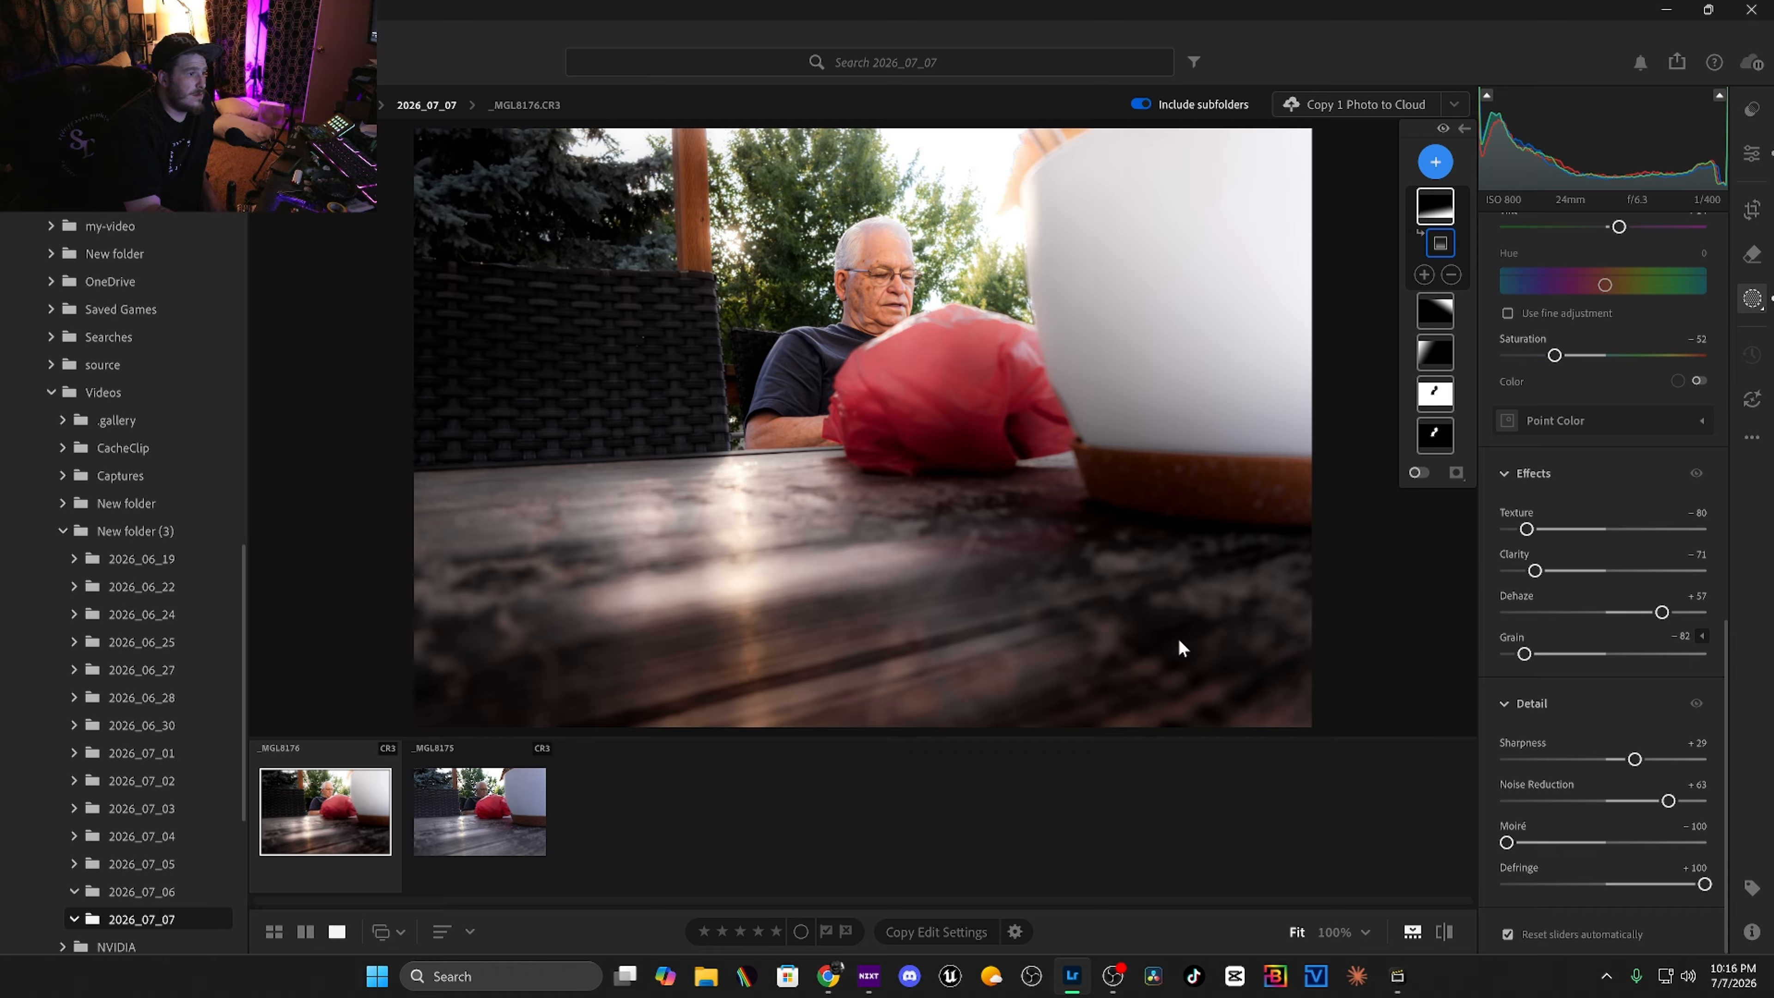
Set the table gradient's noise reduction to +65.
drag(1671, 800, 1672, 800)
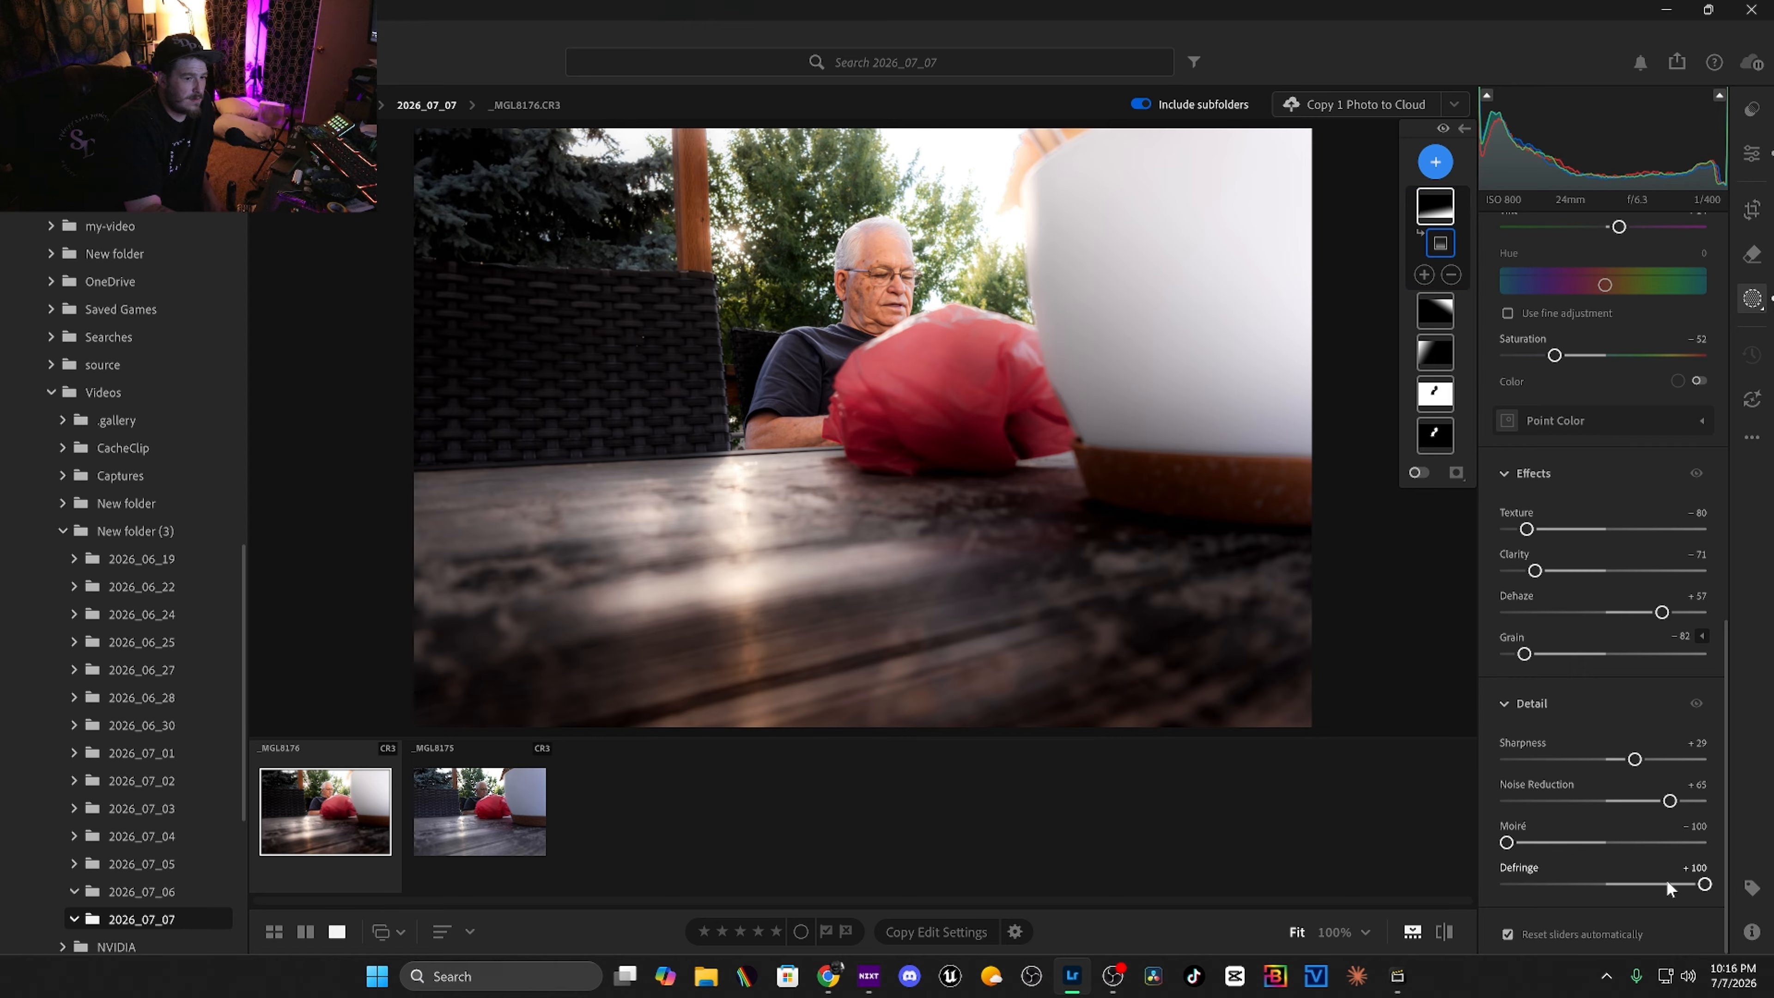
scroll(1566, 420, up, 2)
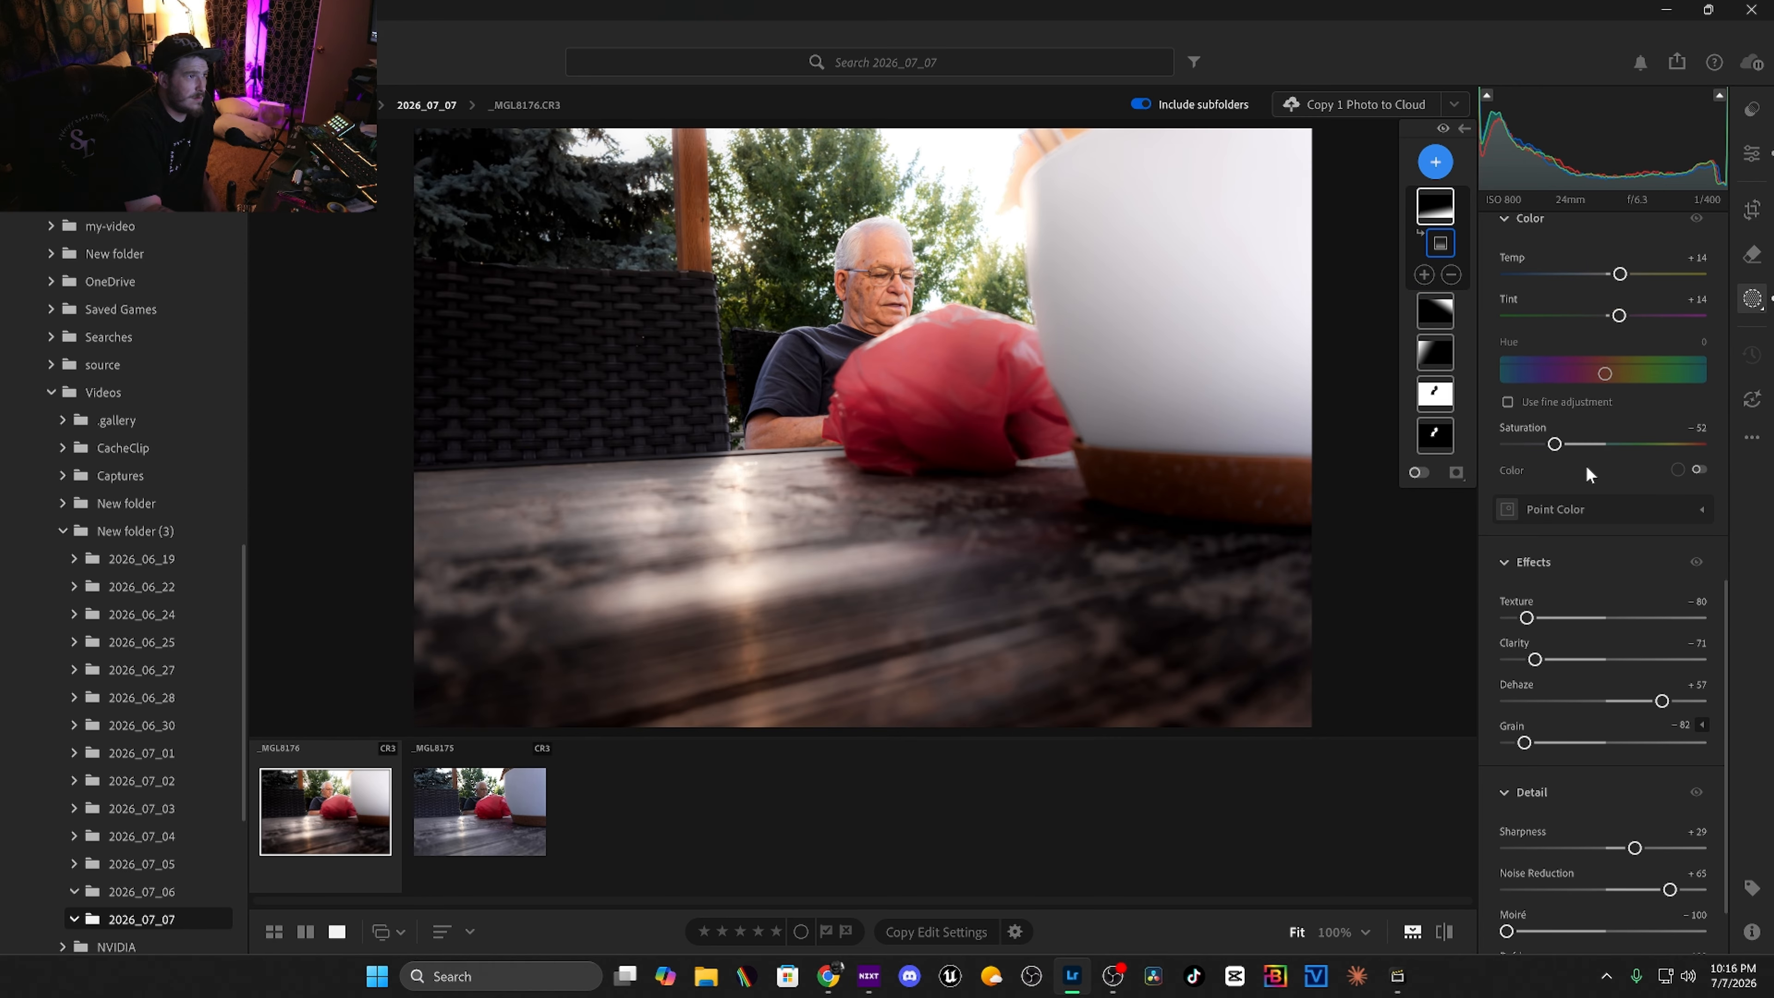